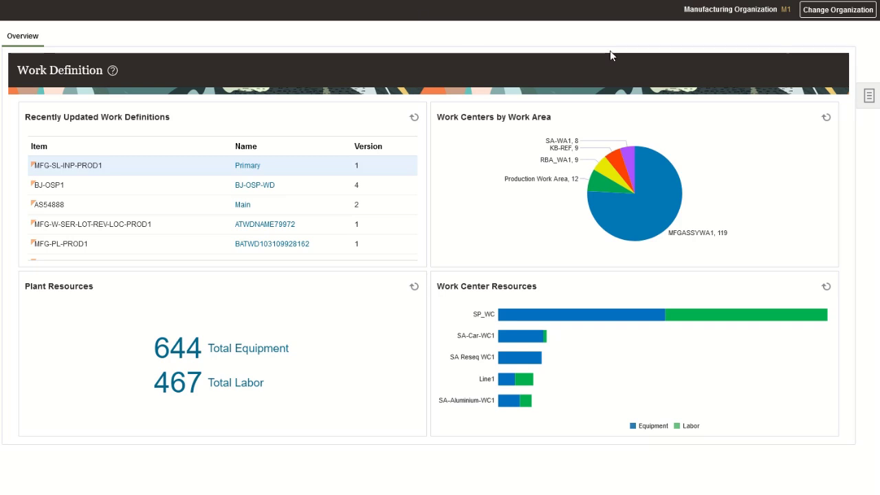
# Step: Open the page for managing work definitions and view the additional actions offered for a selected work definition
pyautogui.click(862, 109)
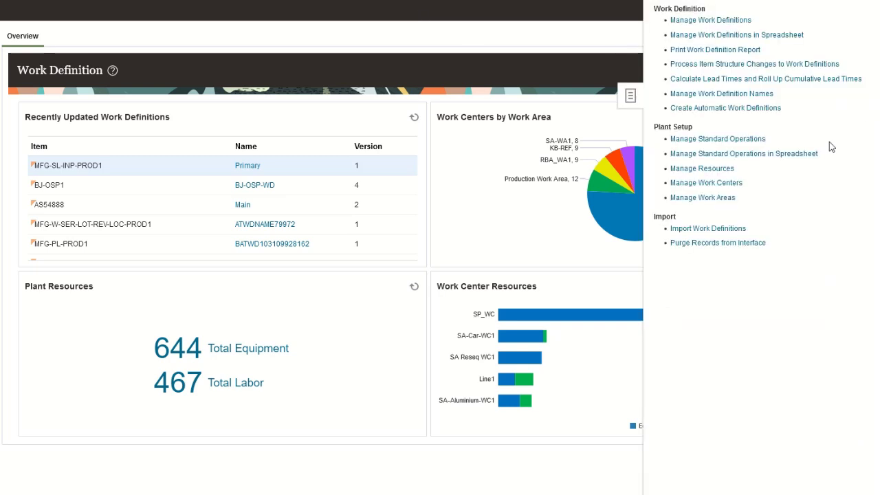
pyautogui.click(703, 20)
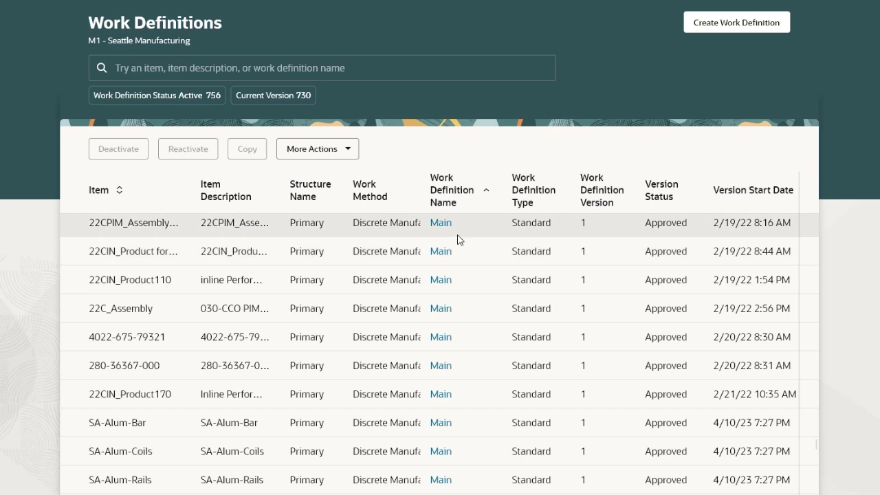
pyautogui.scroll(1, 388, 228)
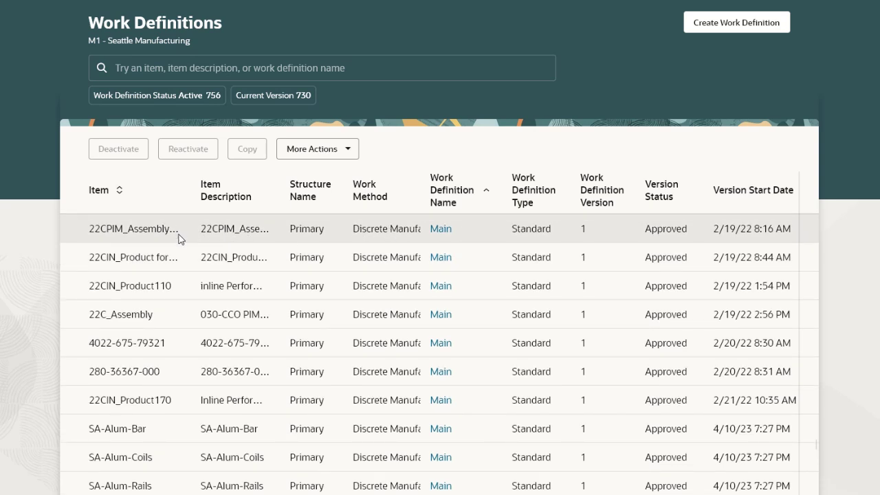
pyautogui.click(207, 230)
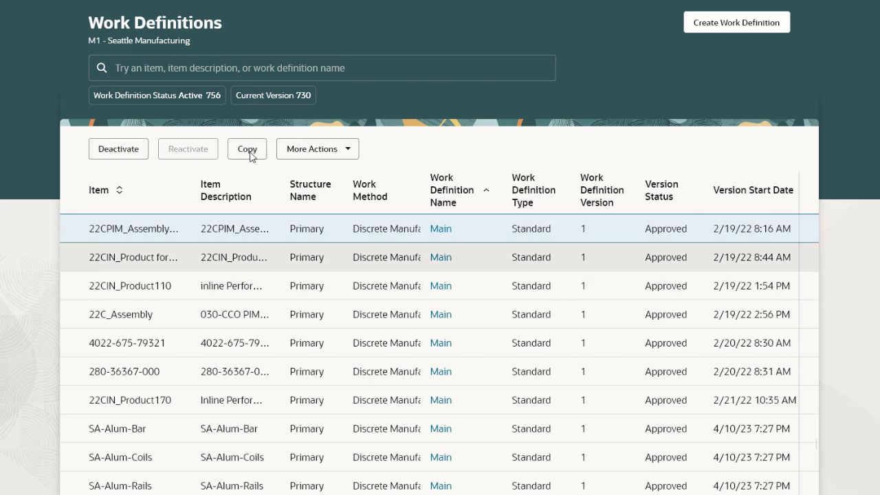
pyautogui.click(331, 157)
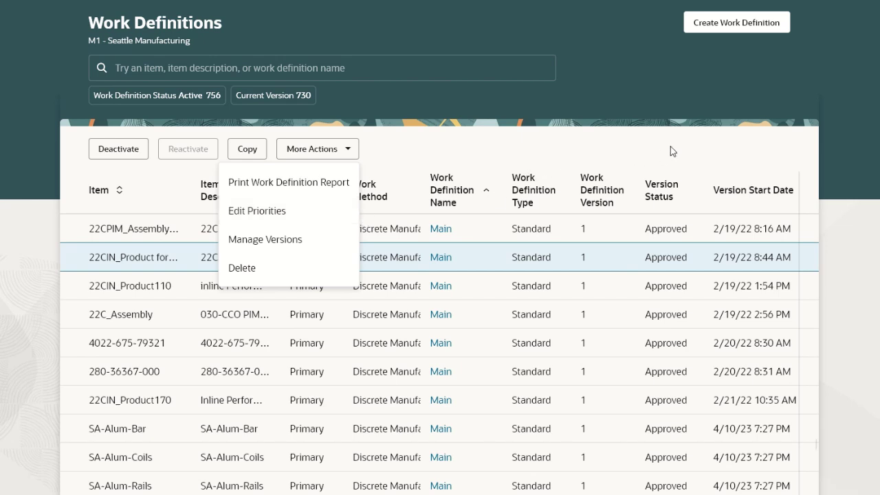
pyautogui.click(694, 105)
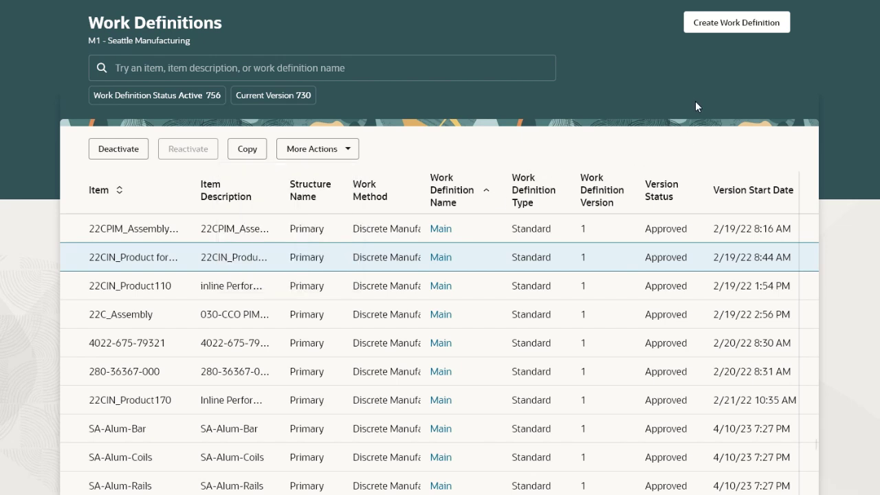
# Step: Start a new work definition for item AS54888 and choose ALT as the work definition name
pyautogui.click(730, 27)
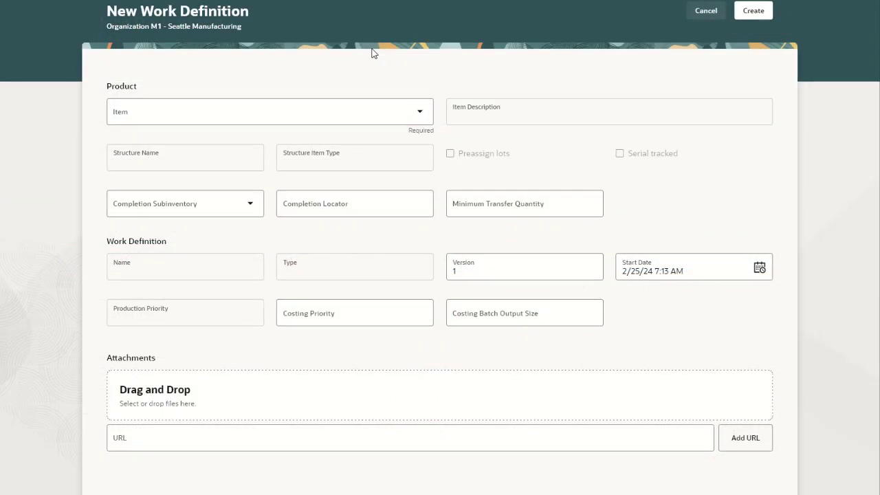
pyautogui.click(277, 118)
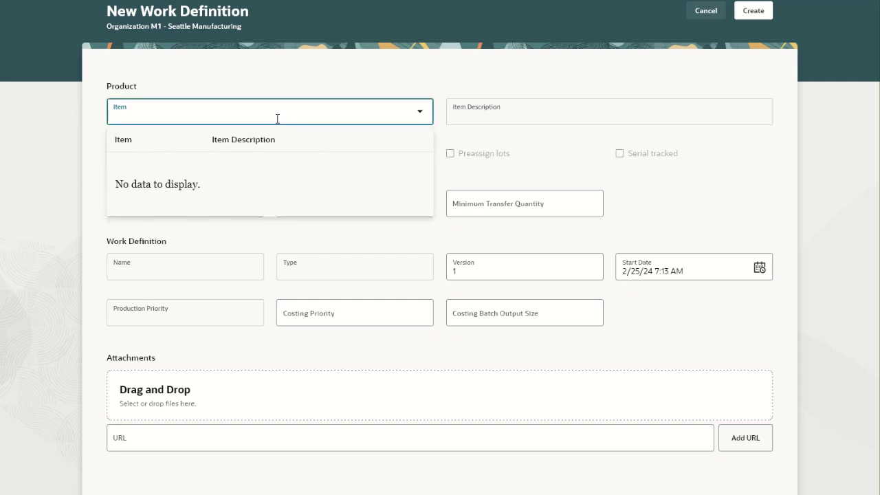
pyautogui.write('AS54888')
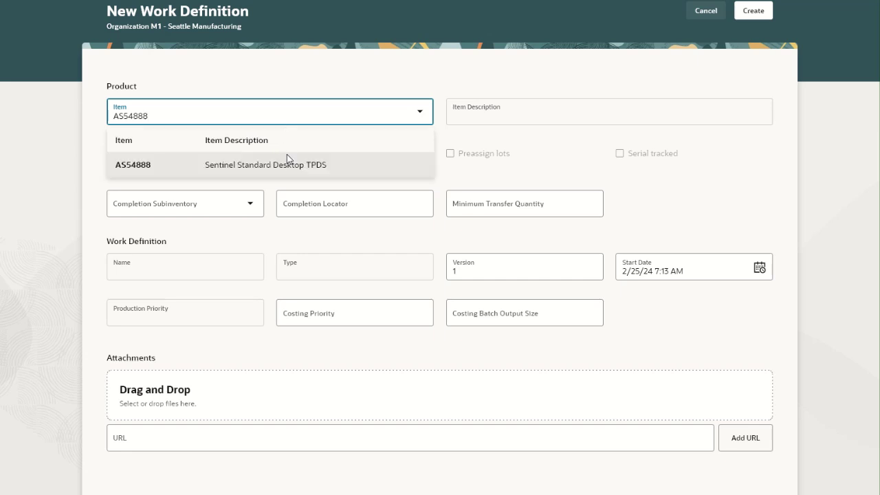
pyautogui.click(289, 165)
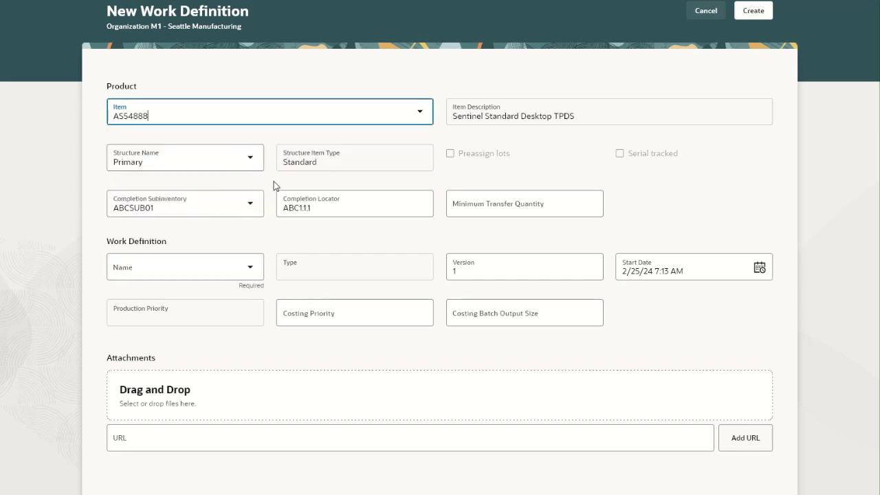
pyautogui.click(202, 273)
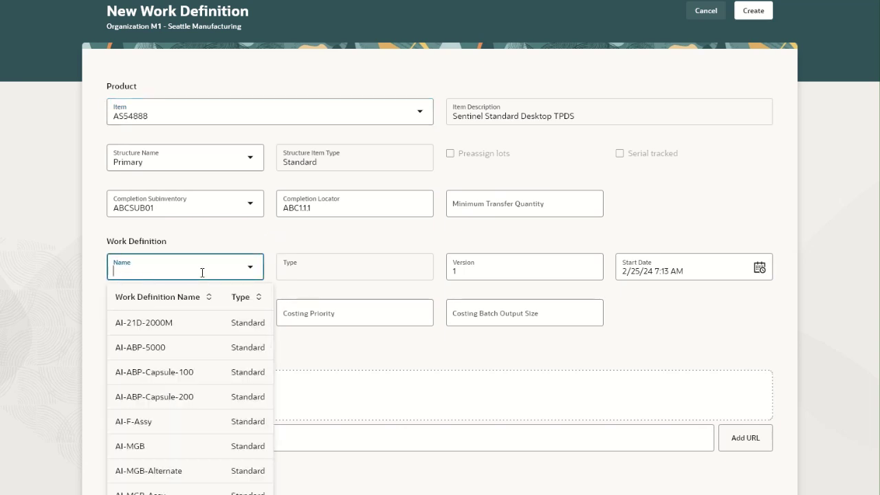
pyautogui.write('ALT')
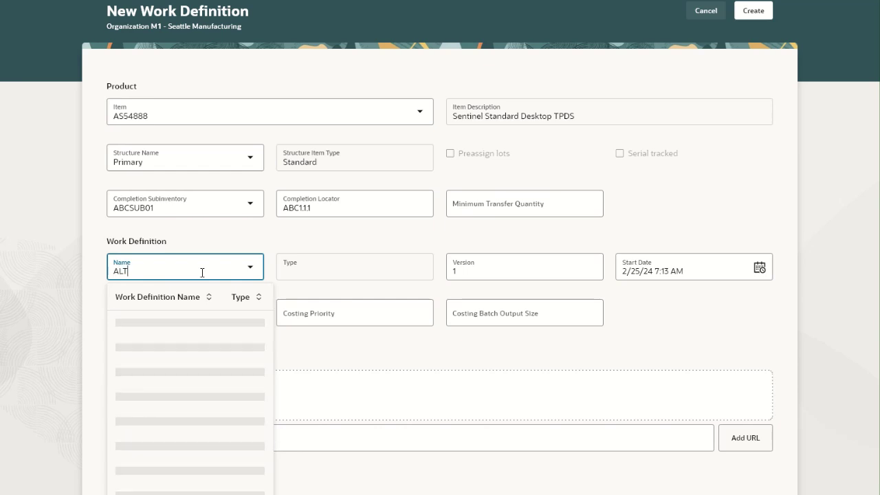
pyautogui.click(208, 323)
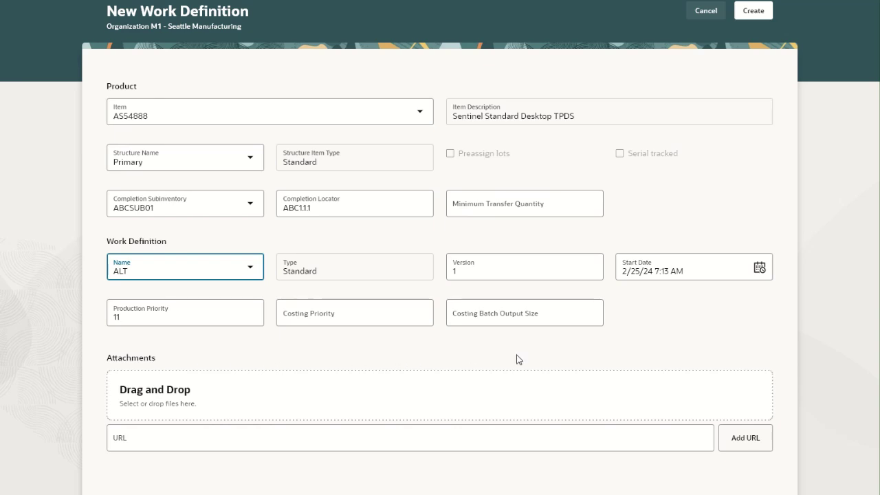
# Step: Set the start date to March 1, 2024 and create the work definition
pyautogui.click(760, 270)
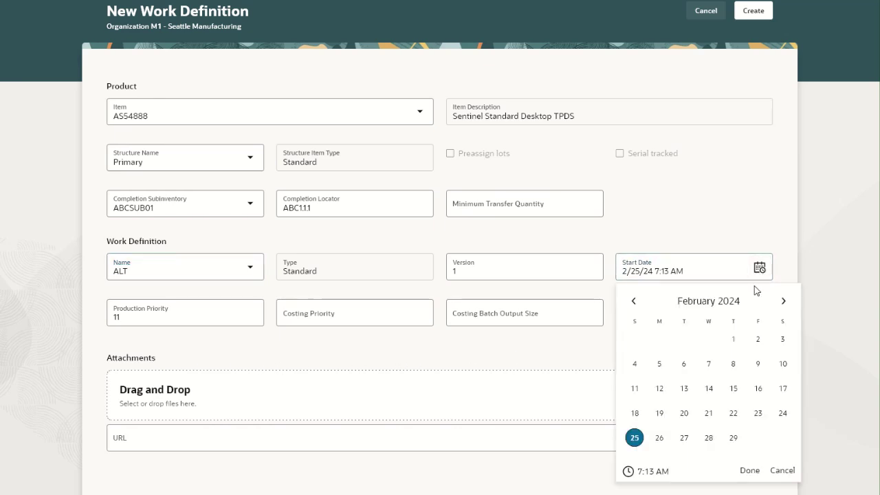
pyautogui.click(782, 301)
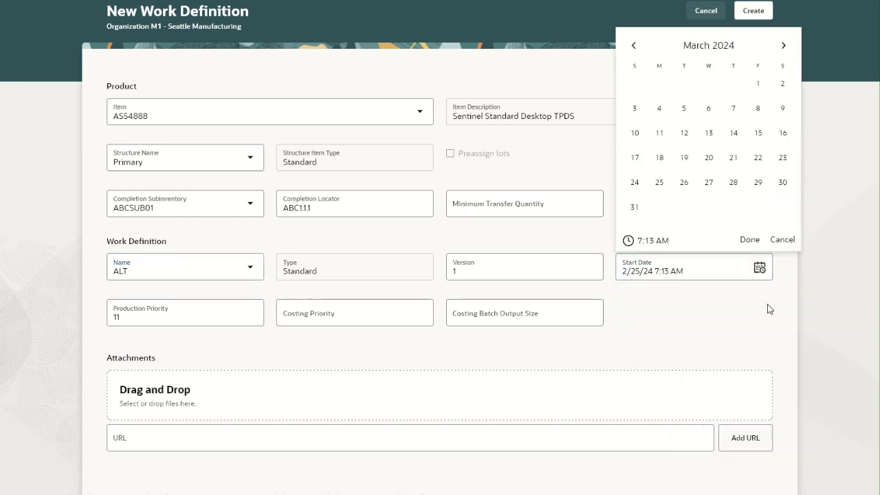
pyautogui.click(757, 83)
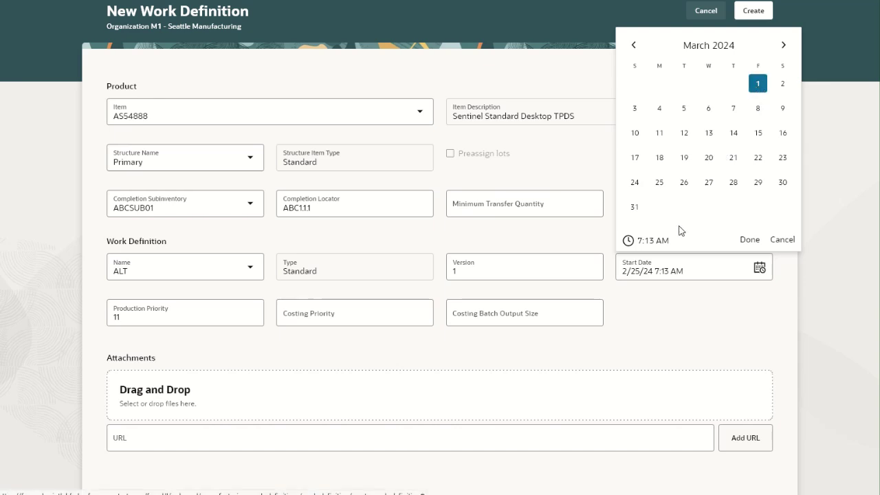
pyautogui.click(748, 240)
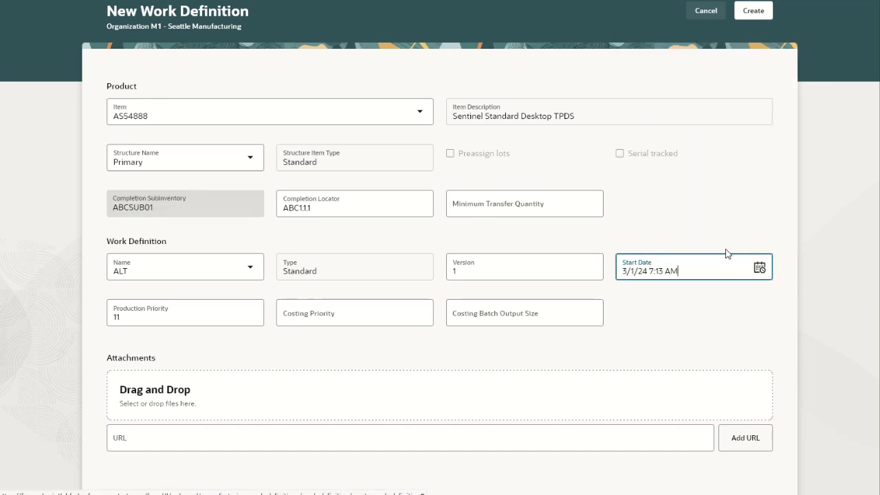
pyautogui.click(527, 355)
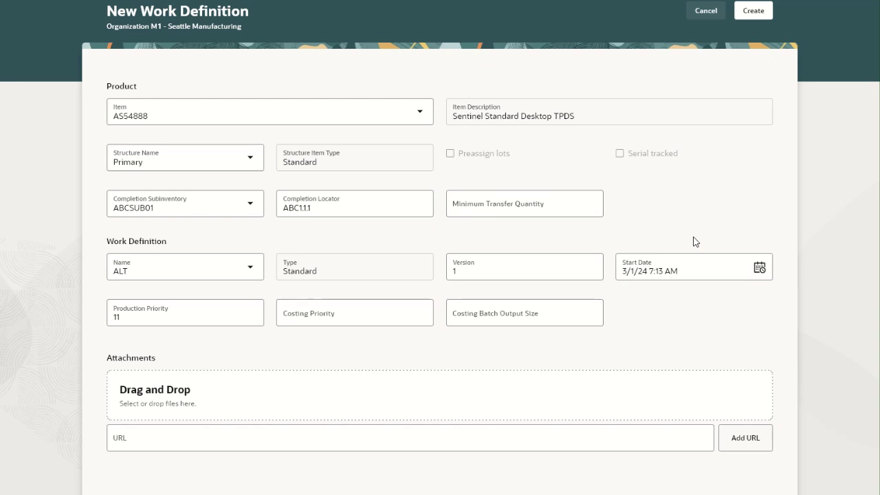
pyautogui.click(754, 12)
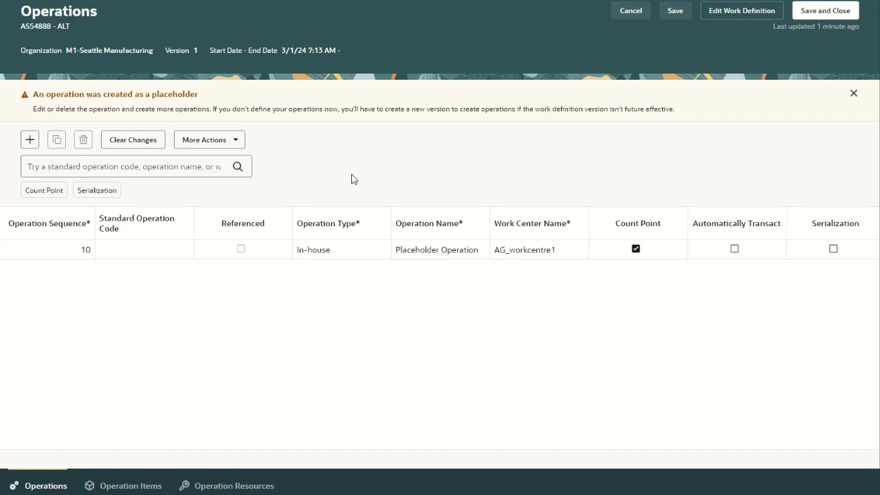
# Step: Rename the placeholder operation in sequence 10 as Assembly
pyautogui.click(421, 253)
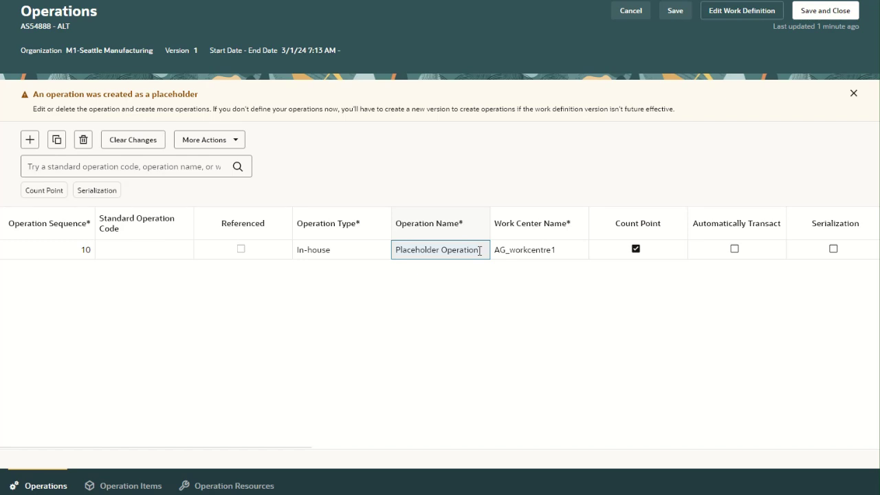
pyautogui.hotkey('ctrl', 'a')
pyautogui.write('Assembly')
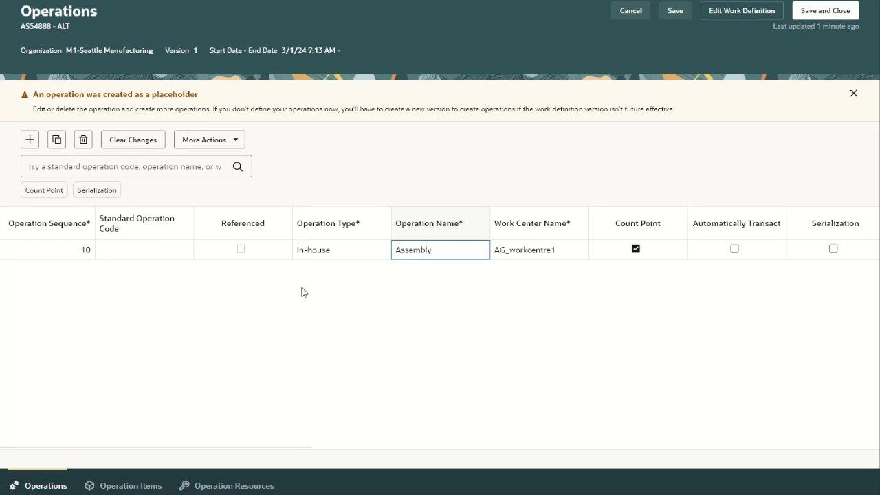
# Step: Add a second operation that uses the standard operation Testing with code STA
pyautogui.click(29, 140)
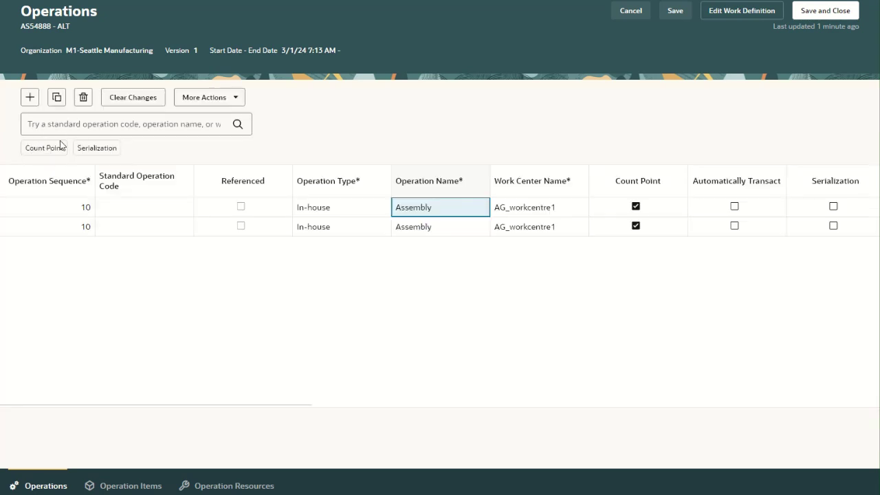
pyautogui.click(146, 206)
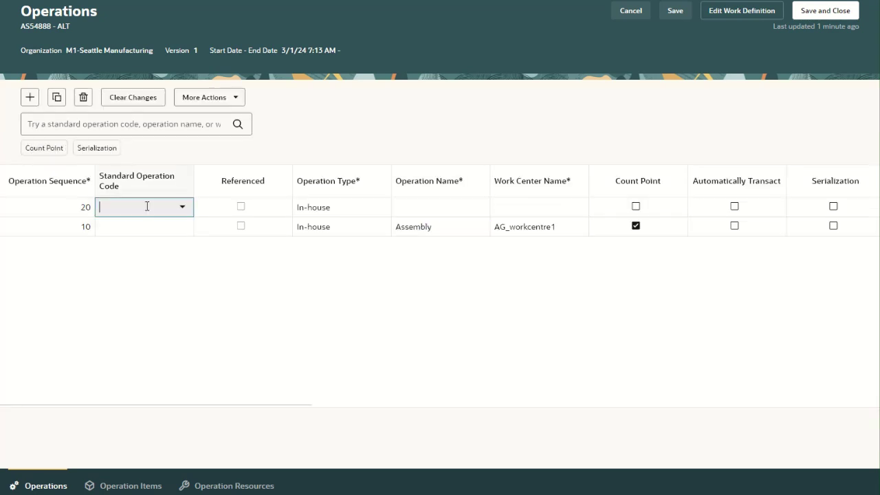
pyautogui.write('TEST')
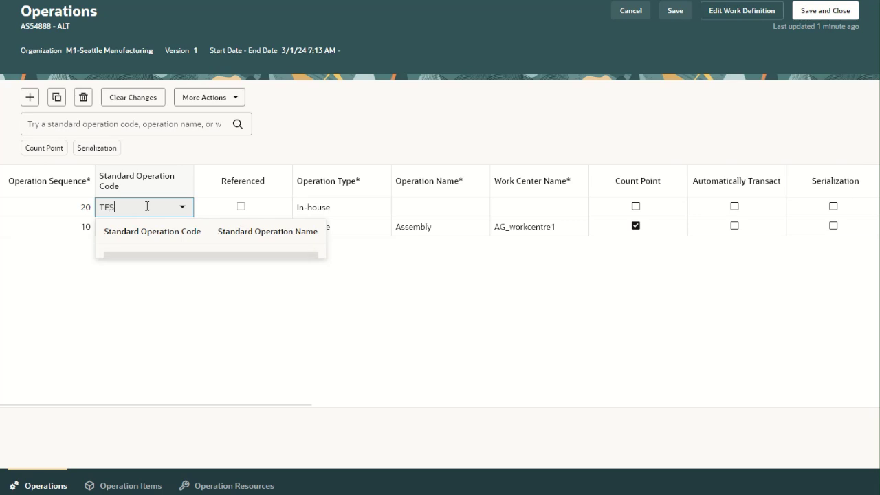
pyautogui.press('Tab')
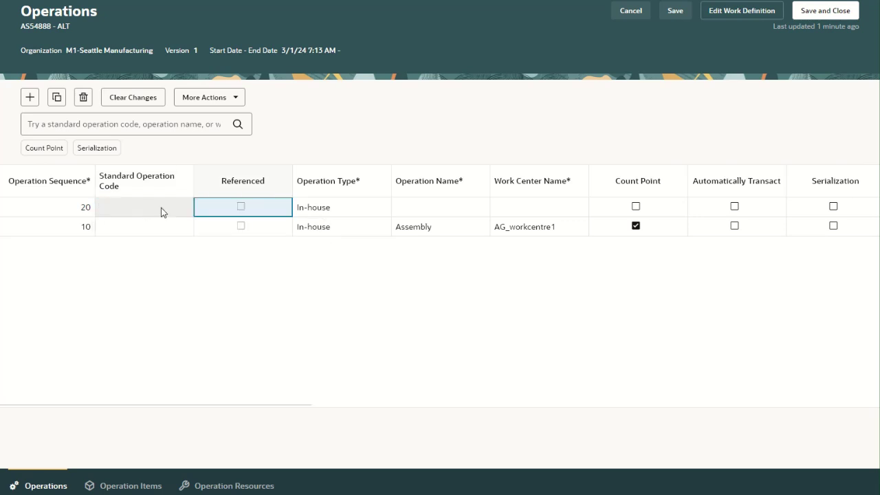
pyautogui.click(161, 207)
pyautogui.click(181, 214)
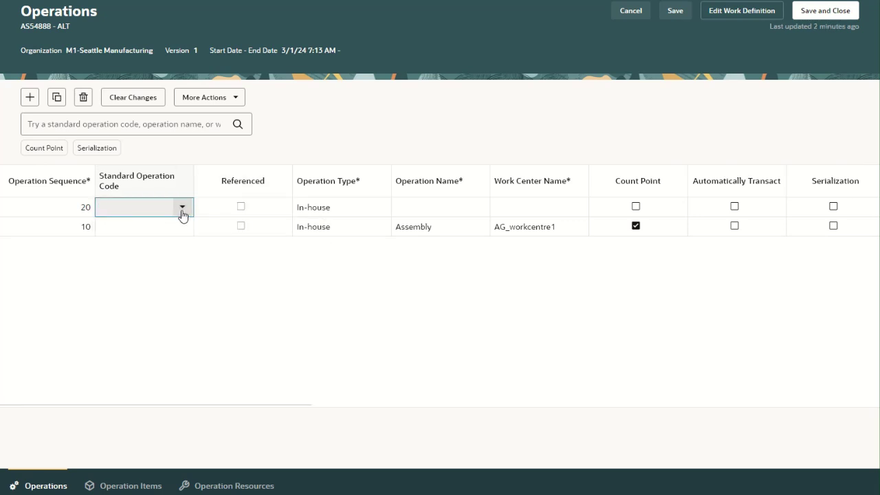
pyautogui.write('Test')
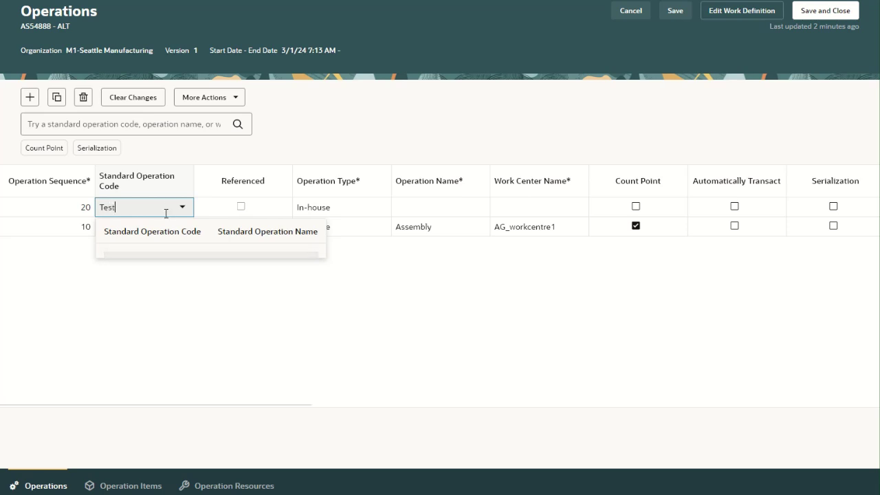
pyautogui.write('in')
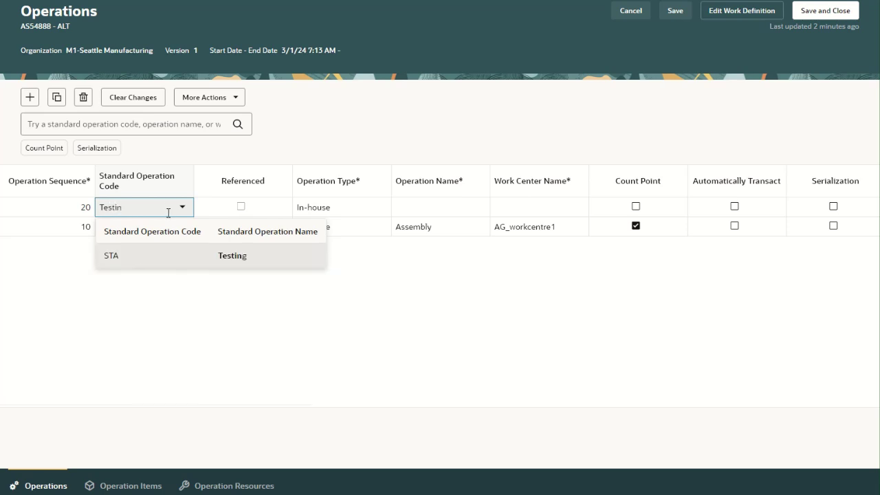
pyautogui.click(212, 256)
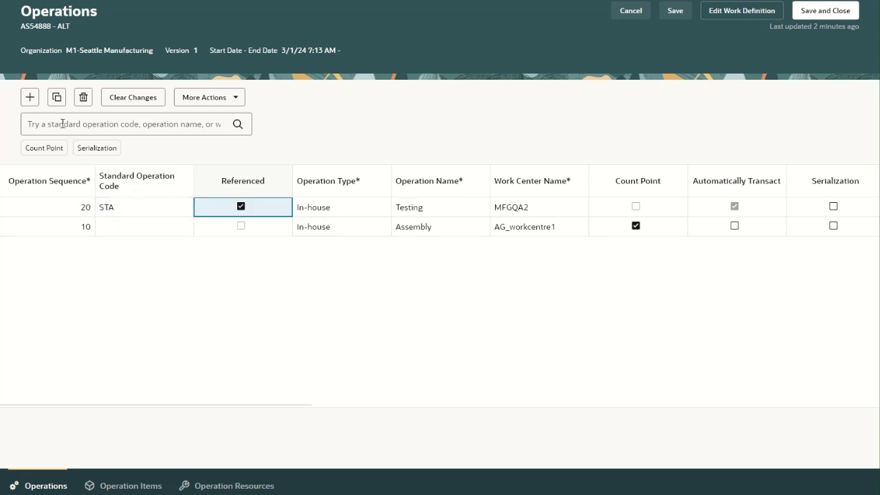
# Step: Add a third operation that uses the Packing standard operation with code SPA
pyautogui.click(31, 99)
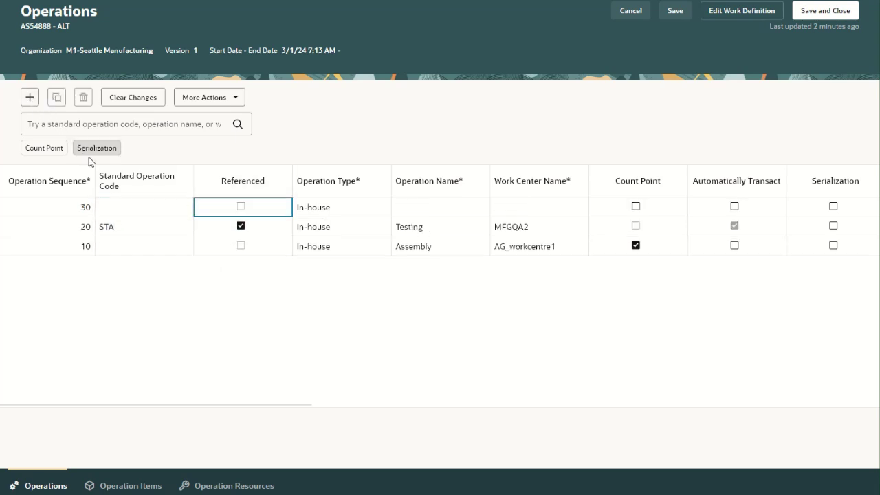
pyautogui.click(133, 208)
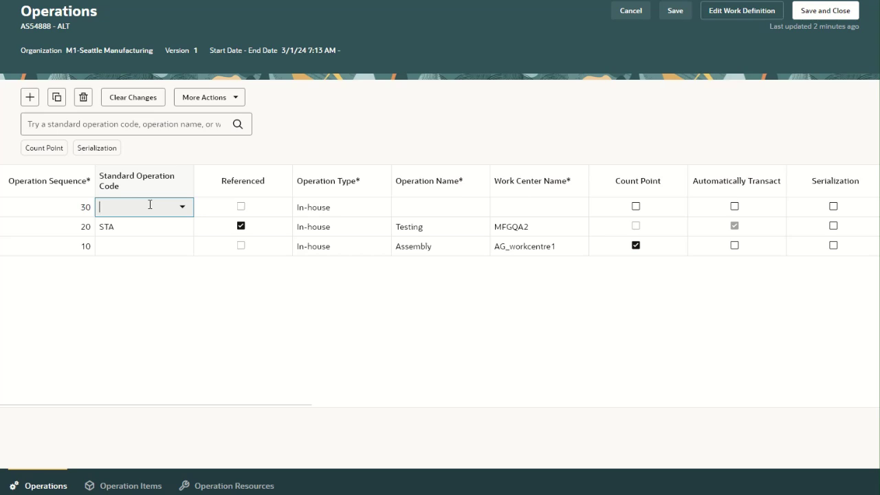
pyautogui.write('PACKI')
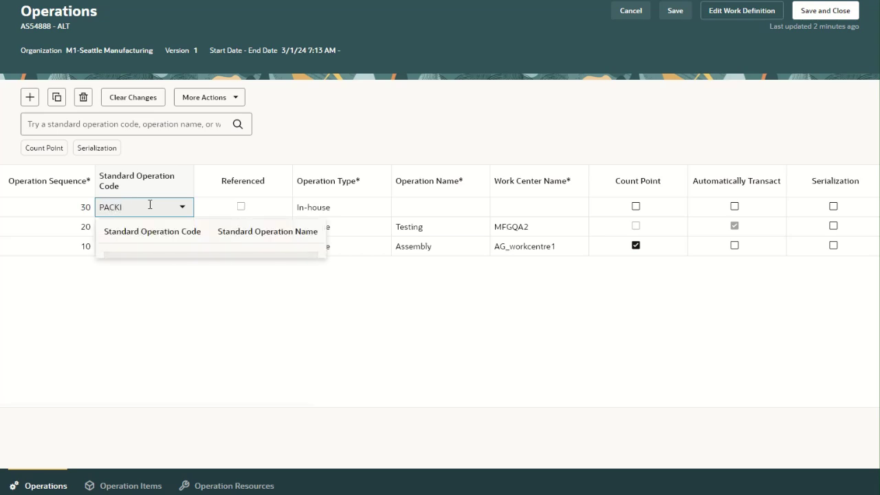
pyautogui.write('ng')
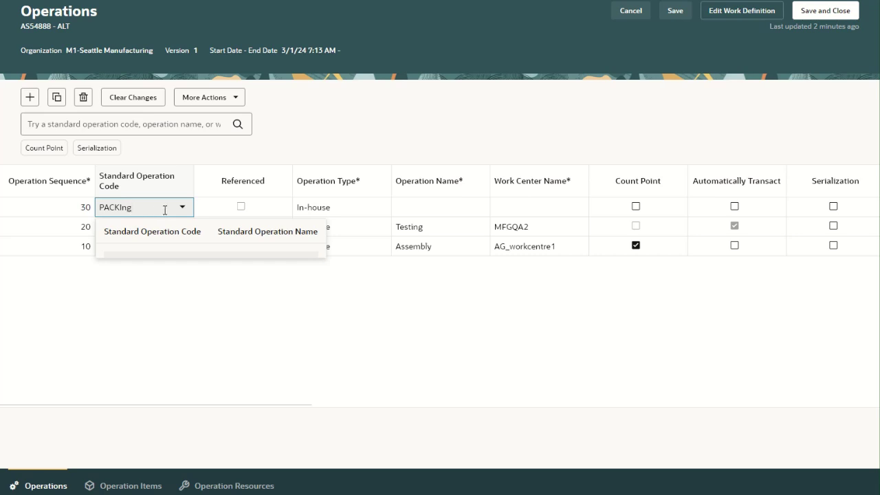
pyautogui.click(171, 253)
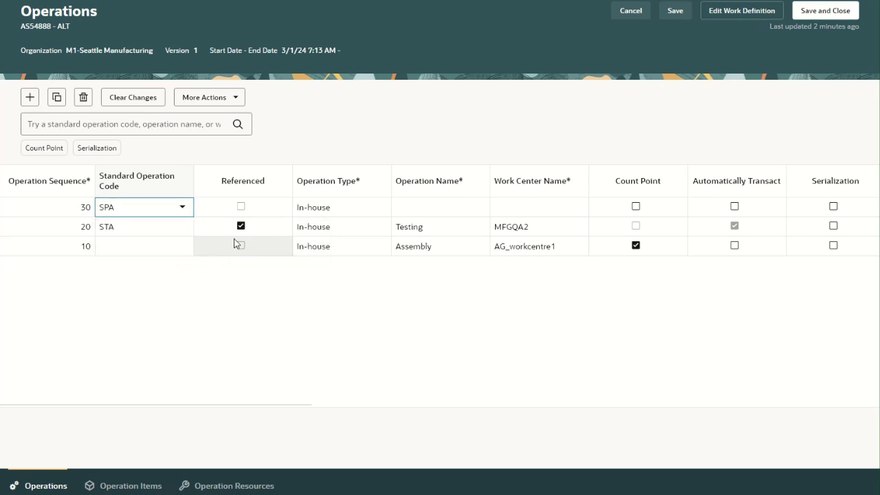
pyautogui.press('Tab')
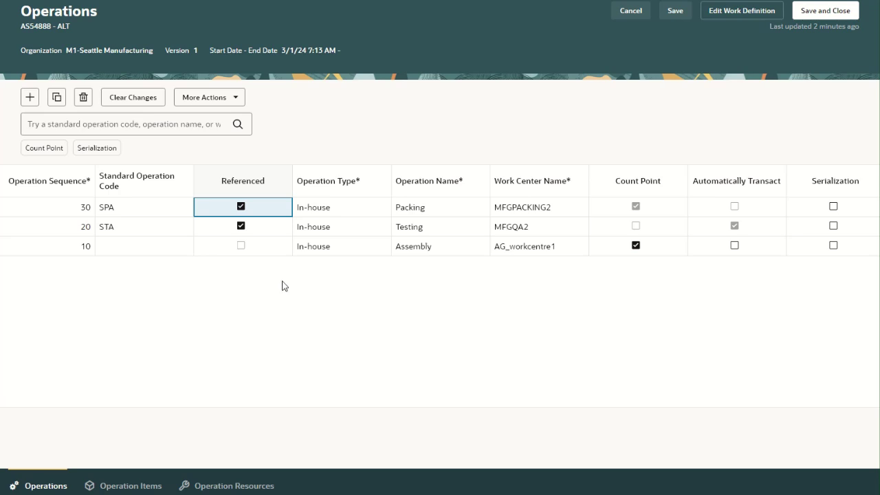
# Step: Review the Packing operation's attributes from Referenced through Completions with Open Exceptions, and save the operations
pyautogui.press('Tab')
pyautogui.press('Tab')
pyautogui.press('Tab')
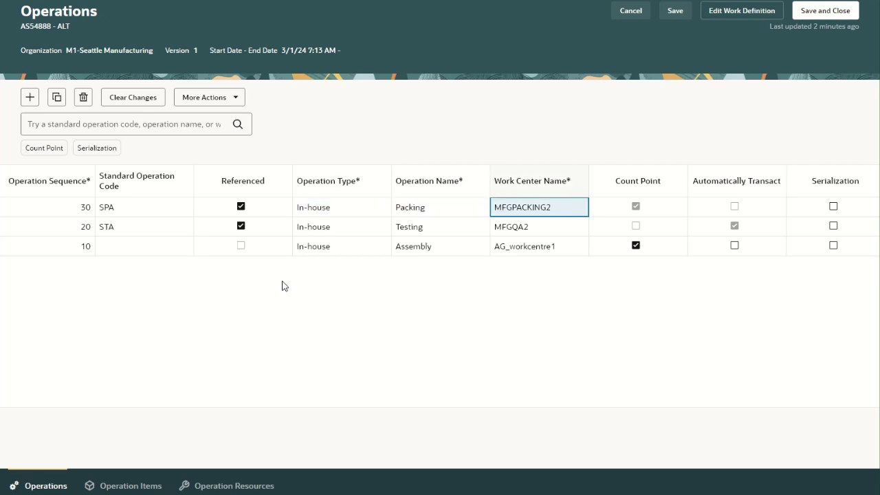
pyautogui.press('Tab')
pyautogui.press('Tab')
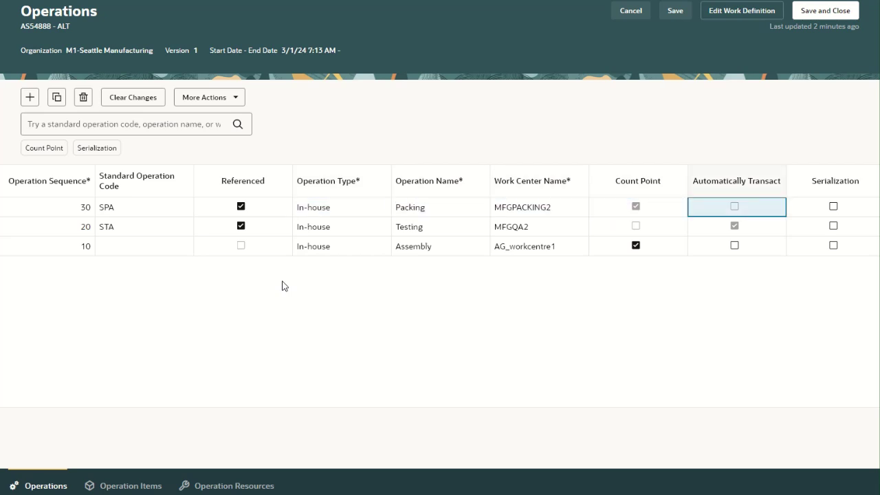
pyautogui.press('Tab')
pyautogui.press('Tab')
pyautogui.press('Tab')
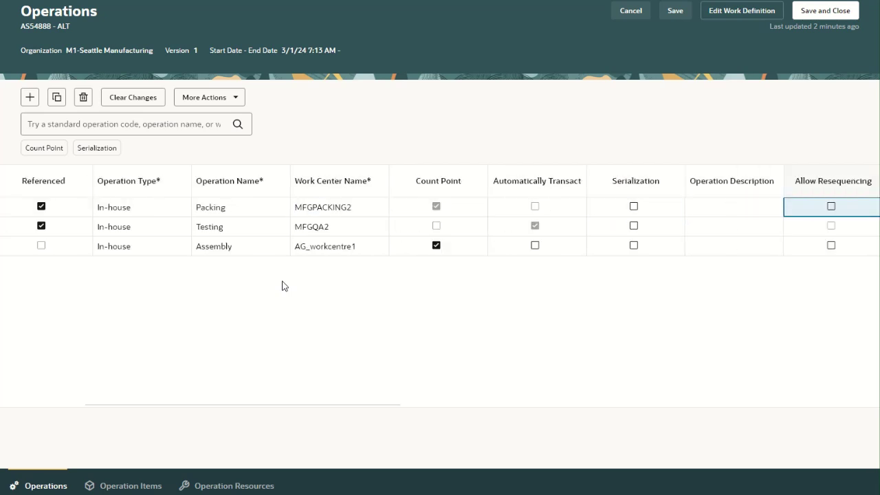
pyautogui.press('Tab')
pyautogui.press('Tab')
pyautogui.press('Tab')
pyautogui.press('Tab')
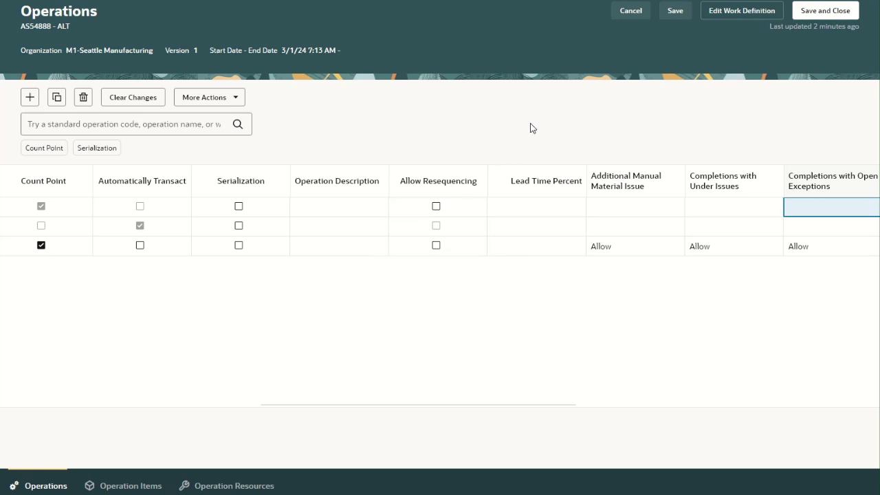
pyautogui.click(673, 14)
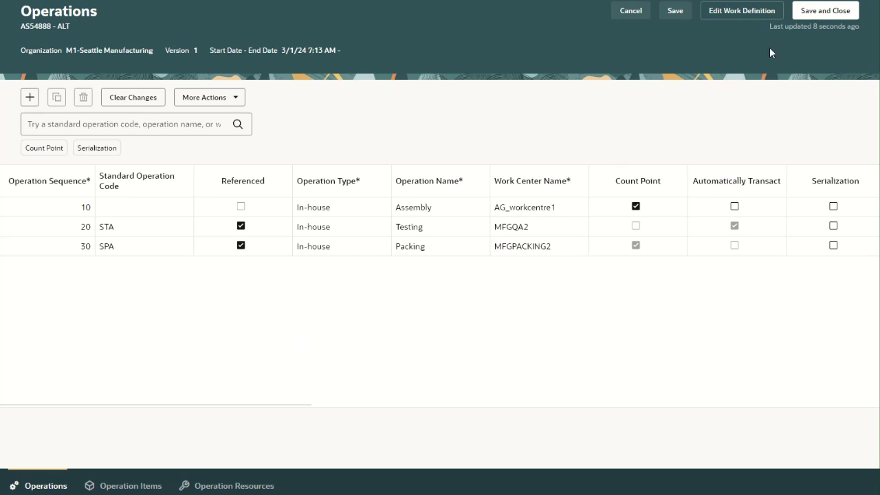
pyautogui.scroll(1, 756, 48)
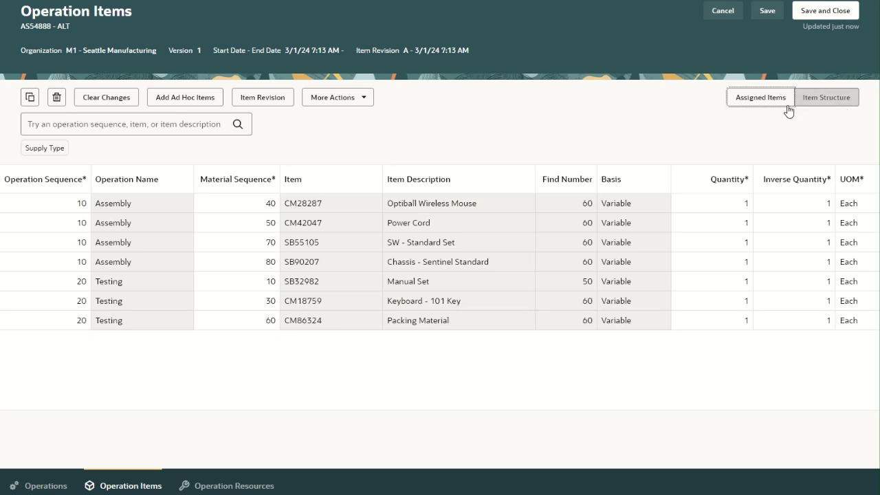
pyautogui.click(760, 103)
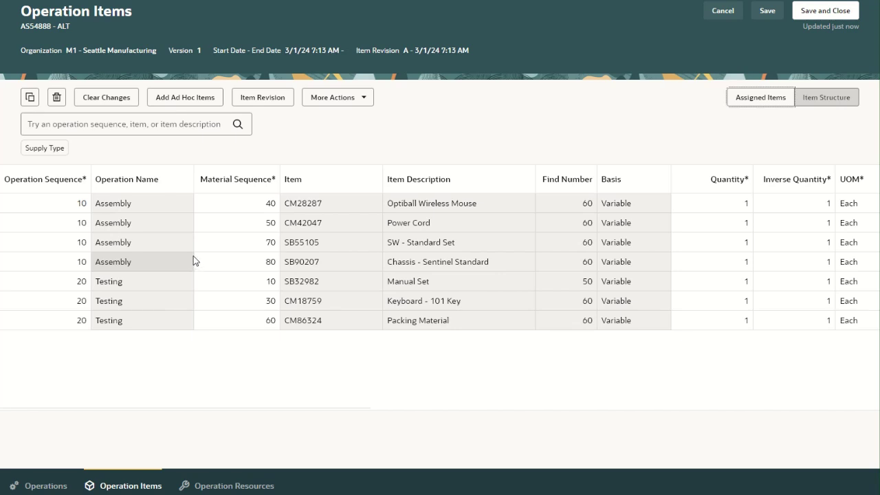
pyautogui.click(216, 207)
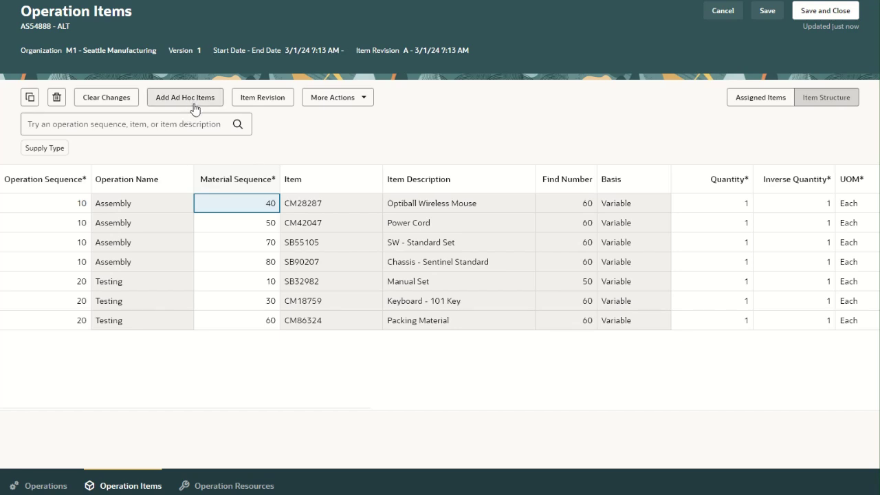
pyautogui.click(352, 100)
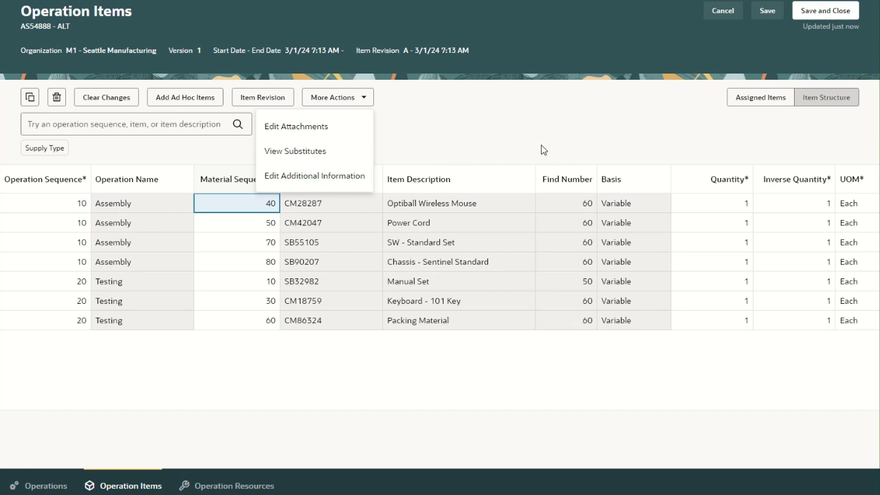
pyautogui.click(597, 133)
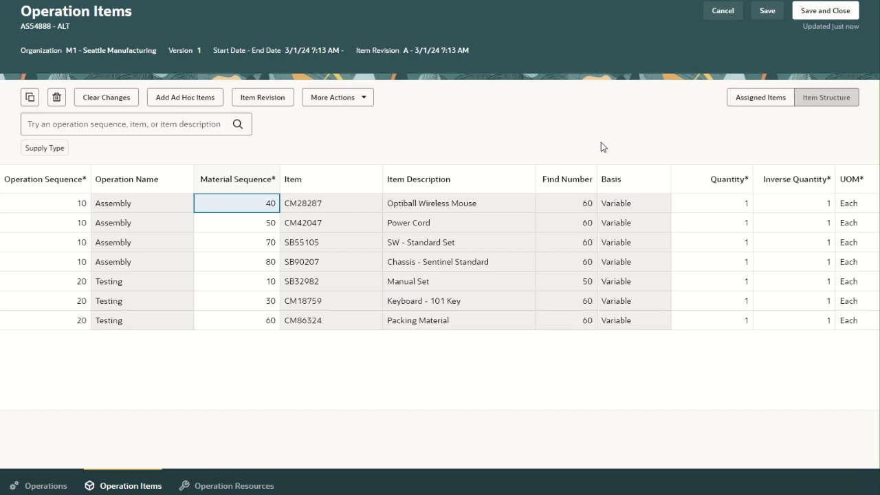
# Step: Assign the unassigned item CM15138 (Monitor - 17") to operation sequence 30 with material sequence 10
pyautogui.click(760, 99)
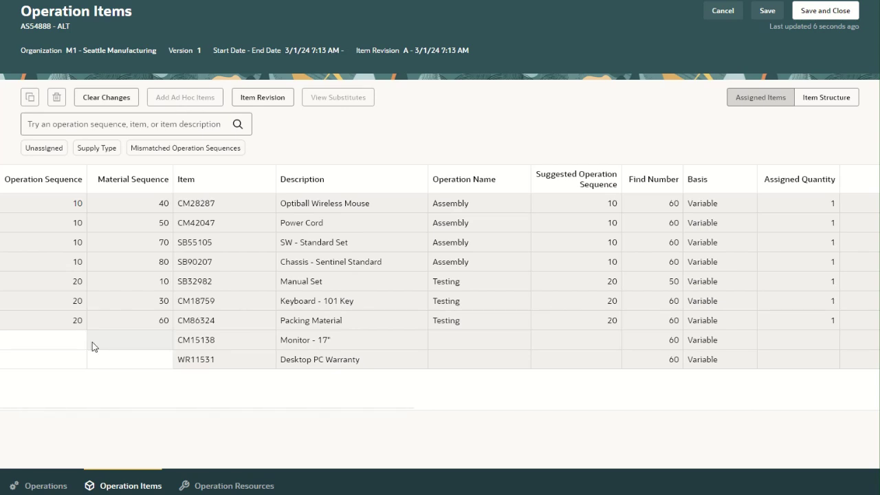
pyautogui.click(60, 346)
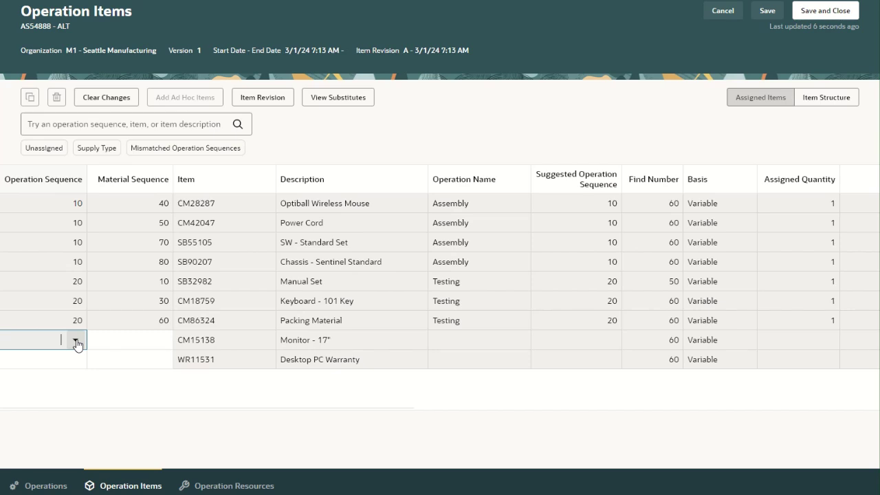
pyautogui.click(75, 341)
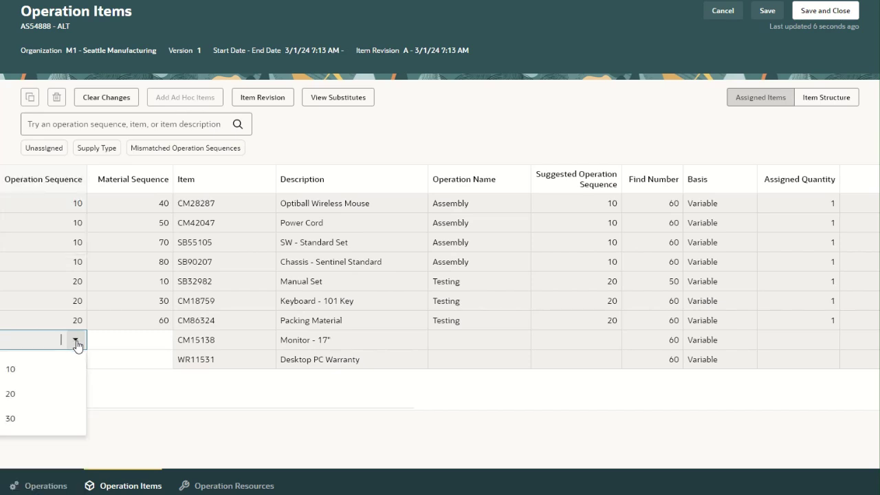
pyautogui.click(59, 427)
pyautogui.click(162, 341)
pyautogui.write('10')
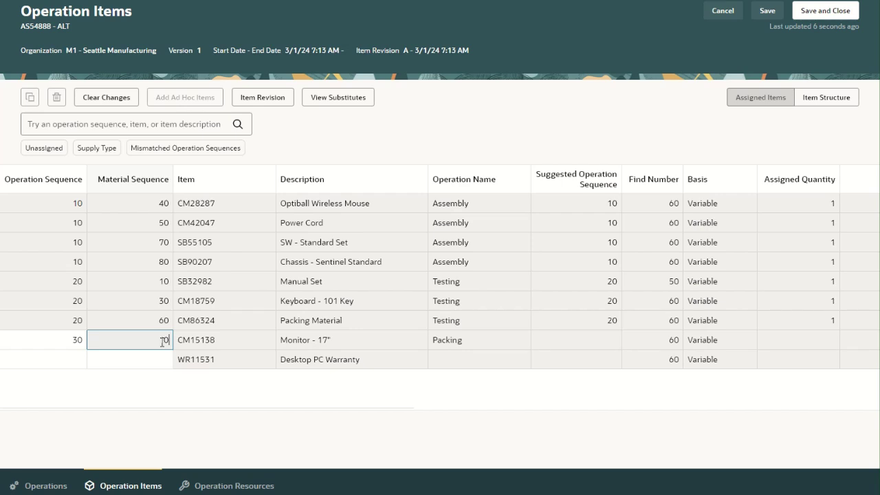
# Step: Assign item WR11531 (Desktop PC Warranty) to operation sequence 30 with material sequence 20, and save the operation items
pyautogui.click(65, 359)
pyautogui.click(74, 358)
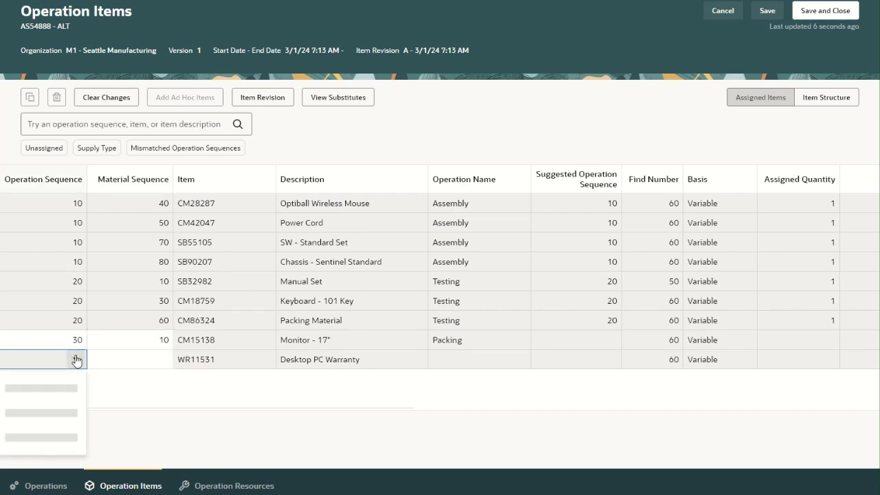
pyautogui.click(62, 436)
pyautogui.click(149, 357)
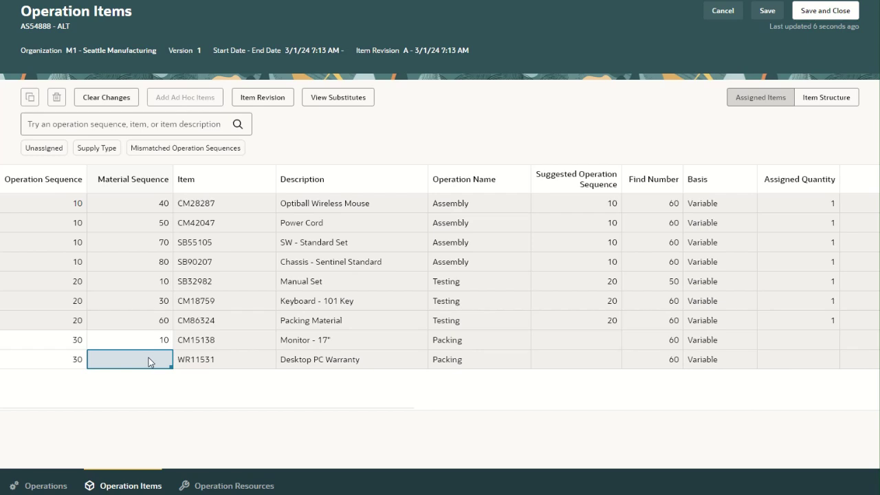
pyautogui.write('20')
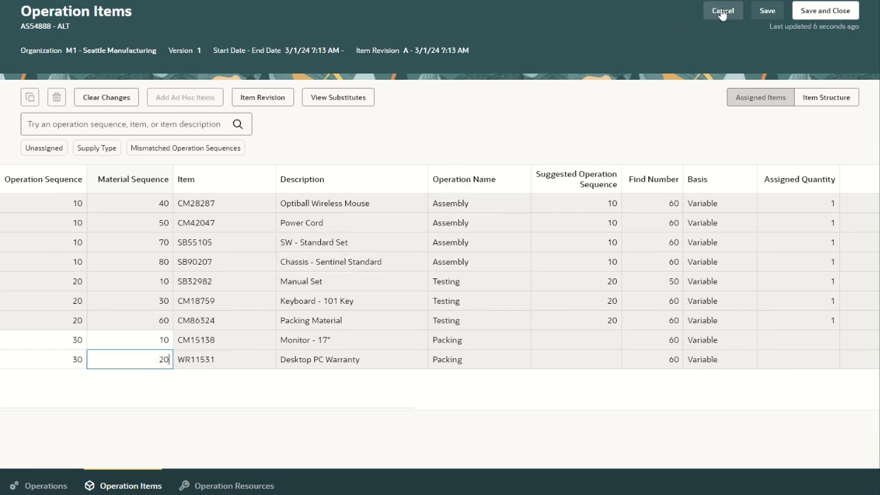
pyautogui.click(767, 12)
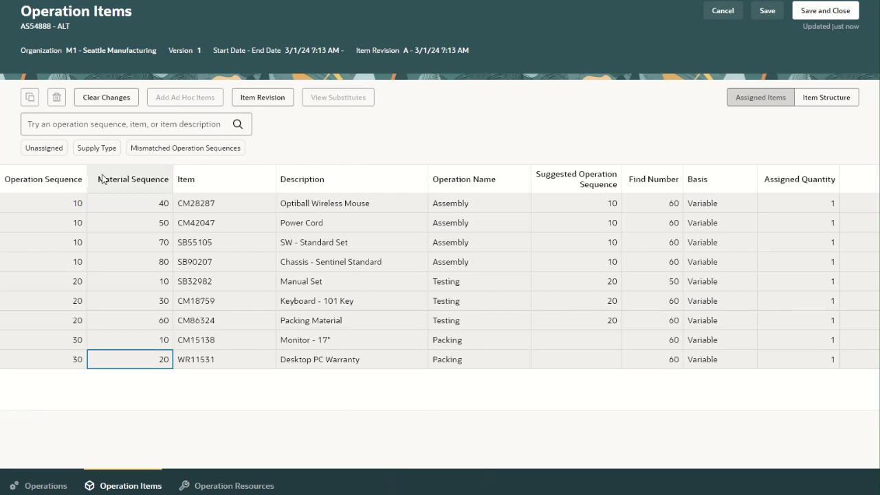
pyautogui.click(42, 154)
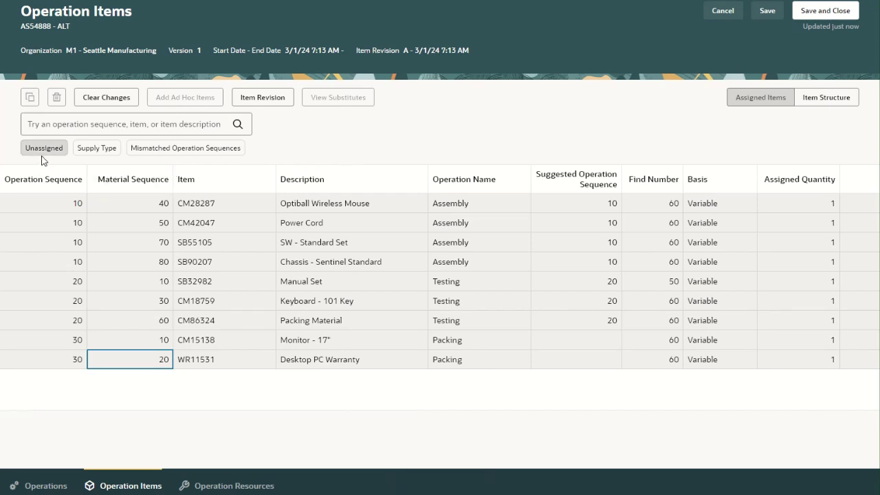
pyautogui.click(105, 150)
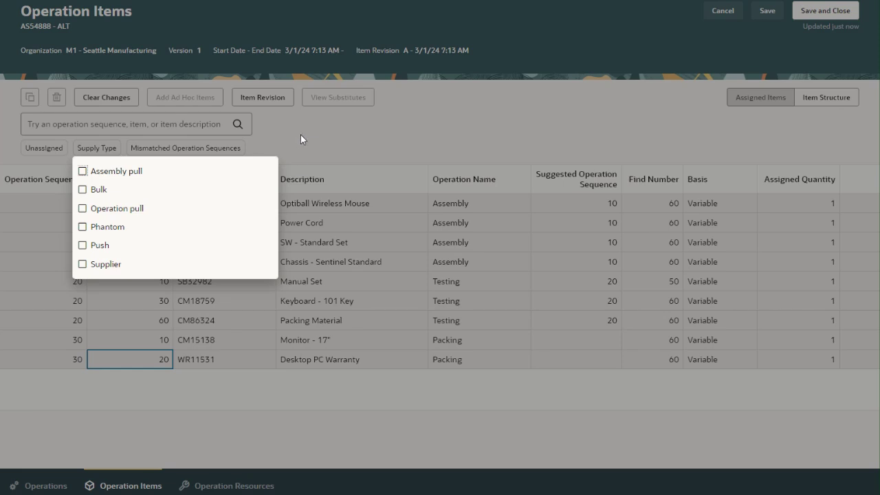
pyautogui.click(299, 136)
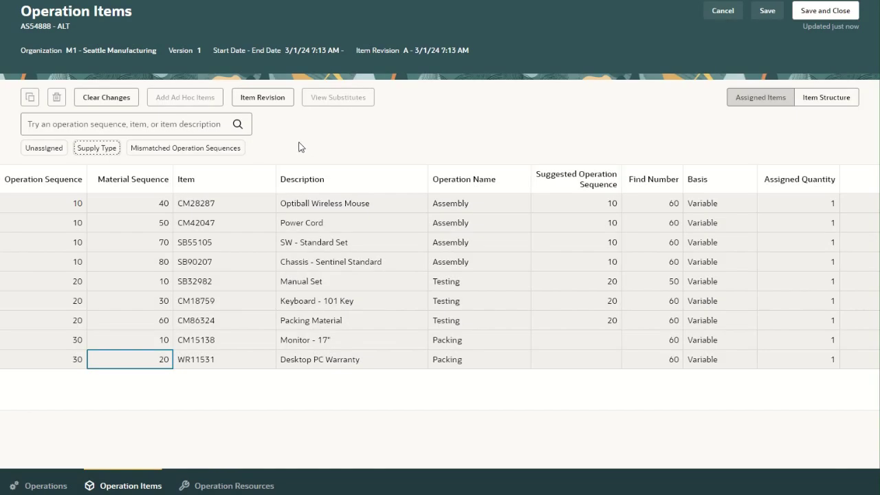
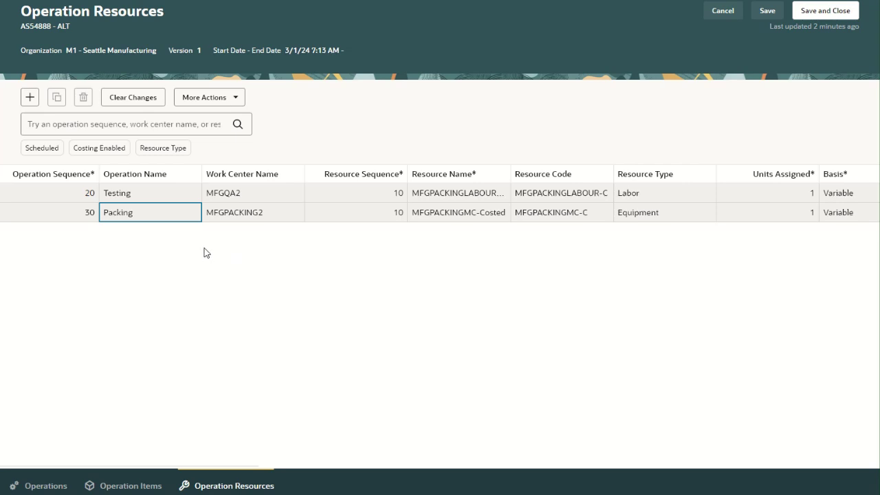
# Step: Add a new operation resource row for the Assembly operation in sequence 10
pyautogui.click(32, 98)
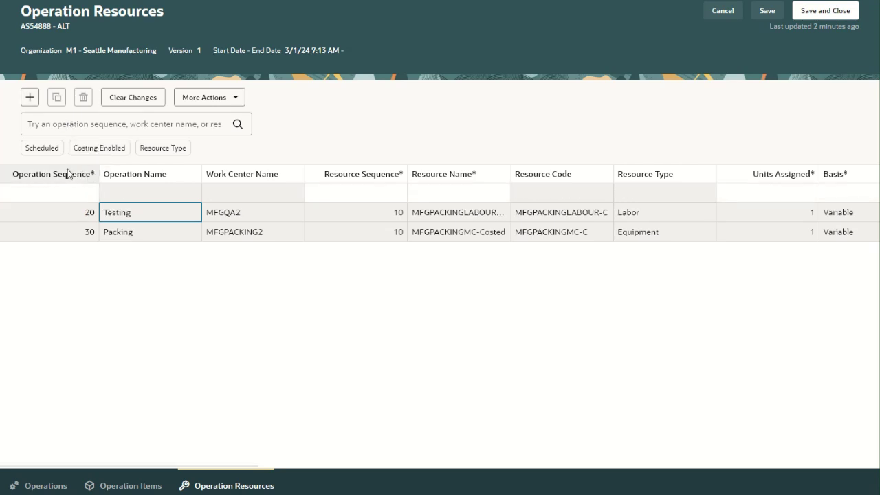
pyautogui.click(50, 154)
pyautogui.click(222, 100)
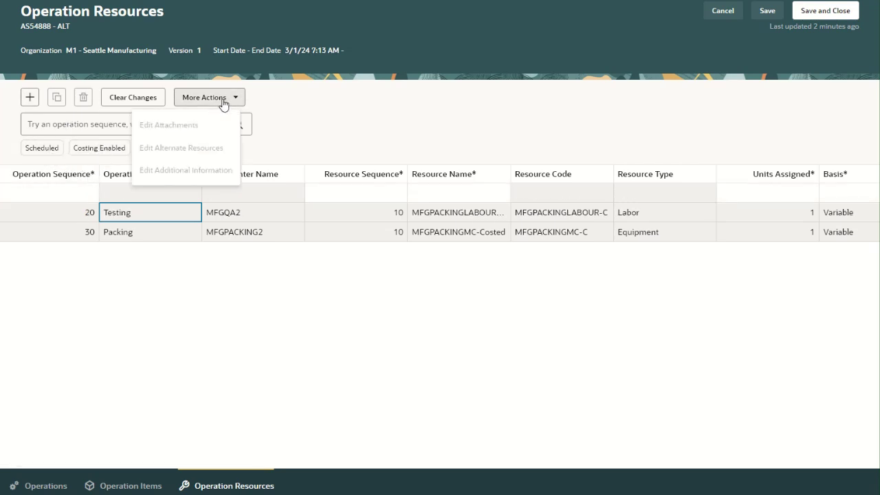
pyautogui.click(308, 121)
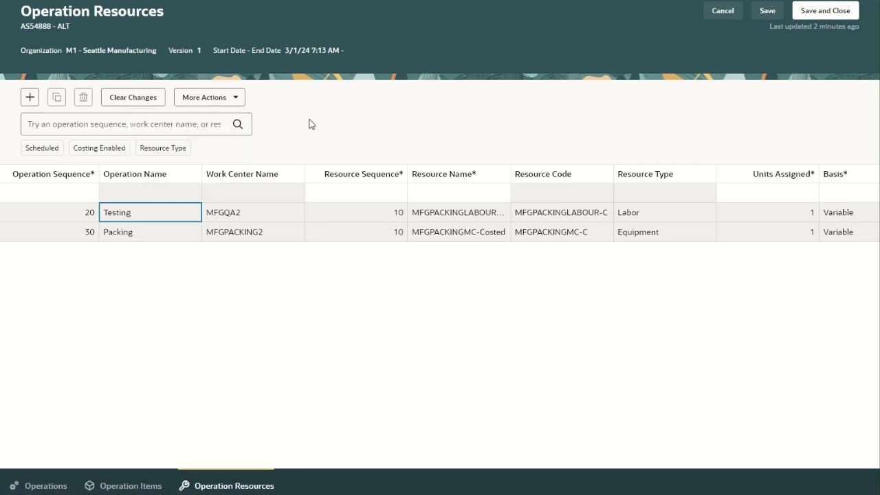
pyautogui.click(72, 194)
pyautogui.click(87, 193)
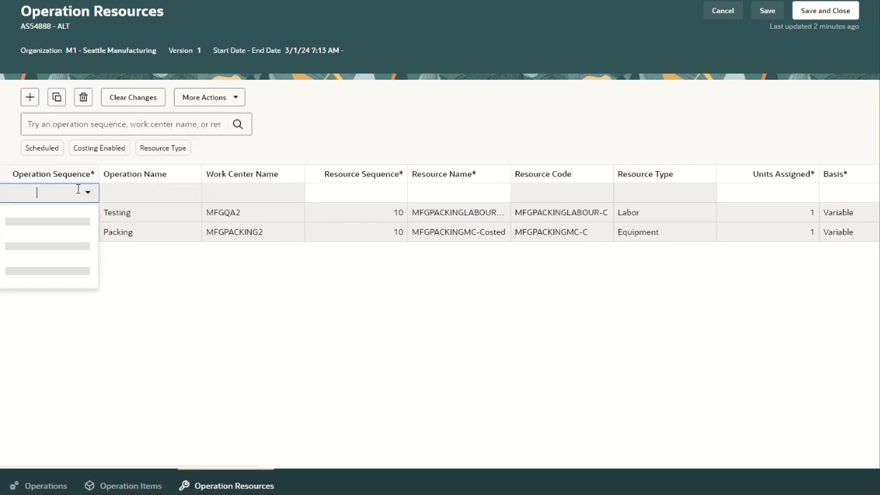
pyautogui.click(53, 221)
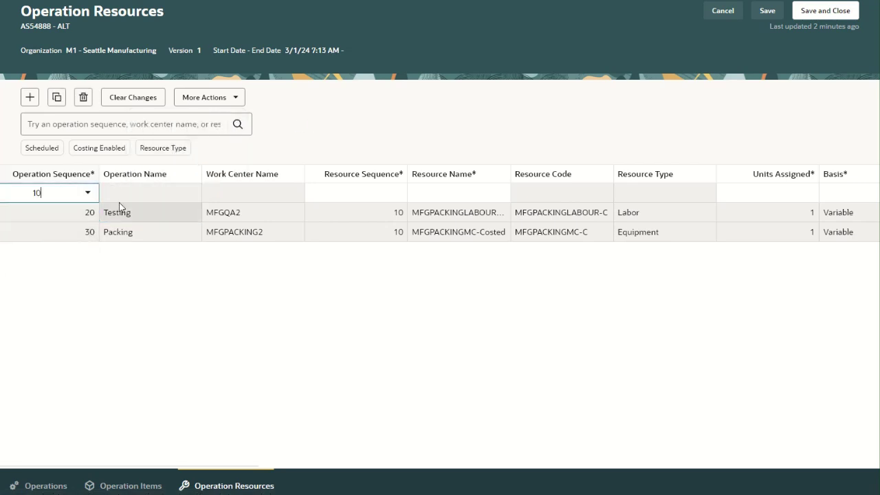
pyautogui.click(161, 196)
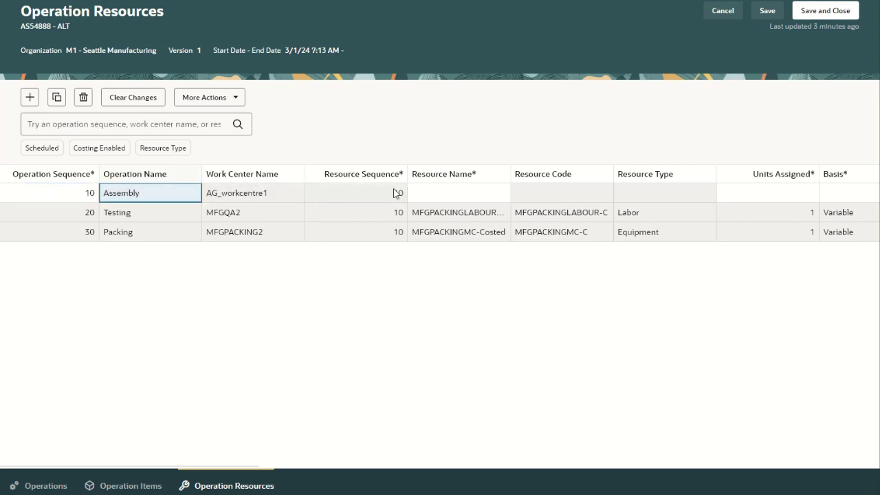
# Step: Choose AG_Res1 as the resource for the Assembly operation
pyautogui.click(450, 193)
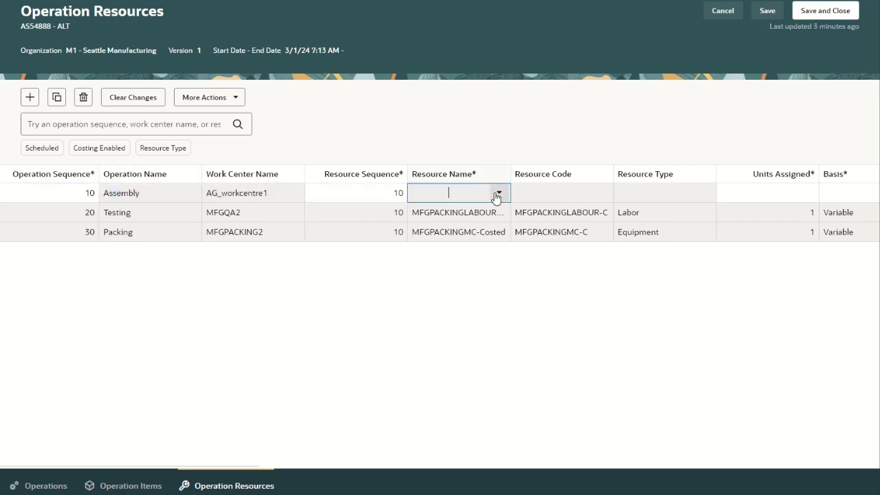
pyautogui.click(498, 194)
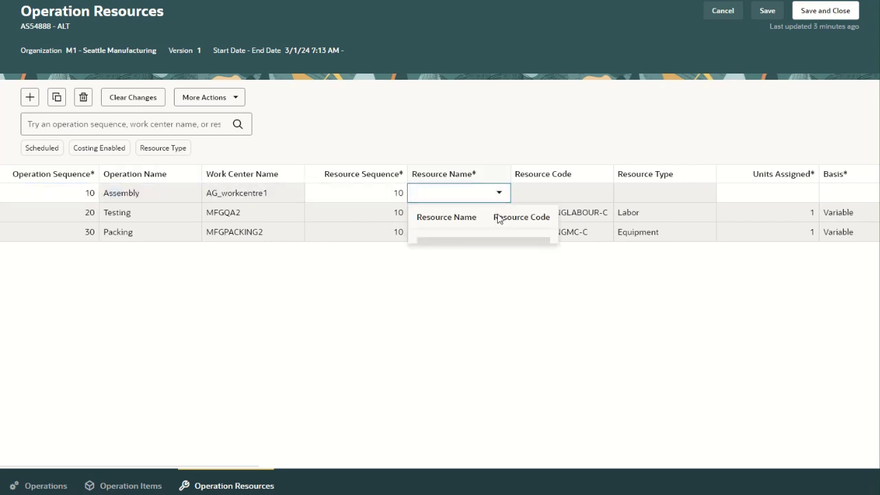
pyautogui.click(461, 240)
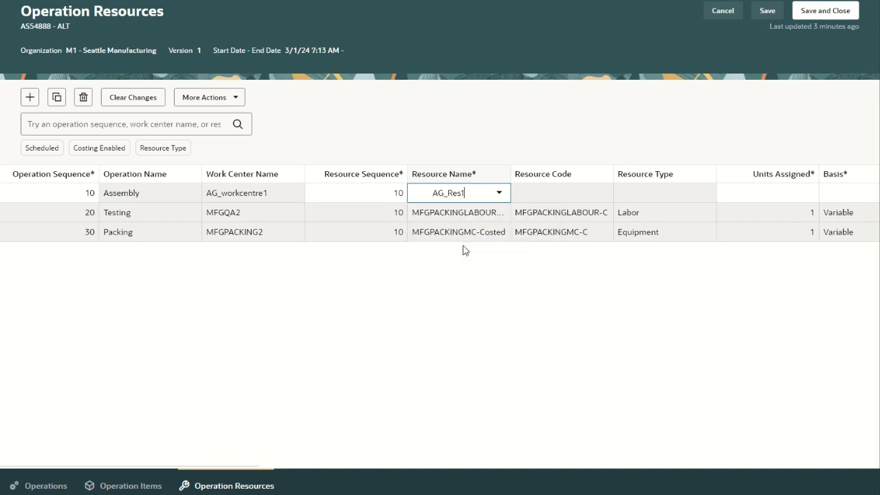
pyautogui.press('Tab')
pyautogui.press('Tab')
pyautogui.press('Tab')
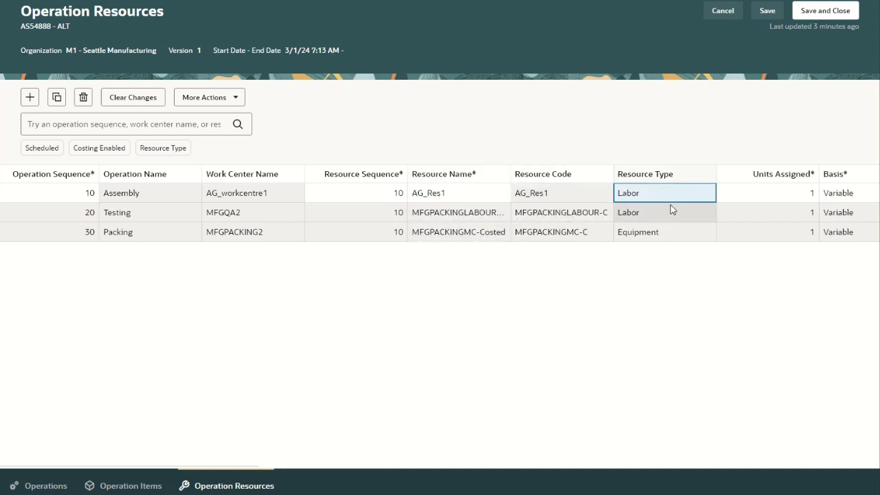
# Step: Set the usage of the Assembly operation's AG_Res1 resource to 0.5
pyautogui.press('Tab')
pyautogui.press('Tab')
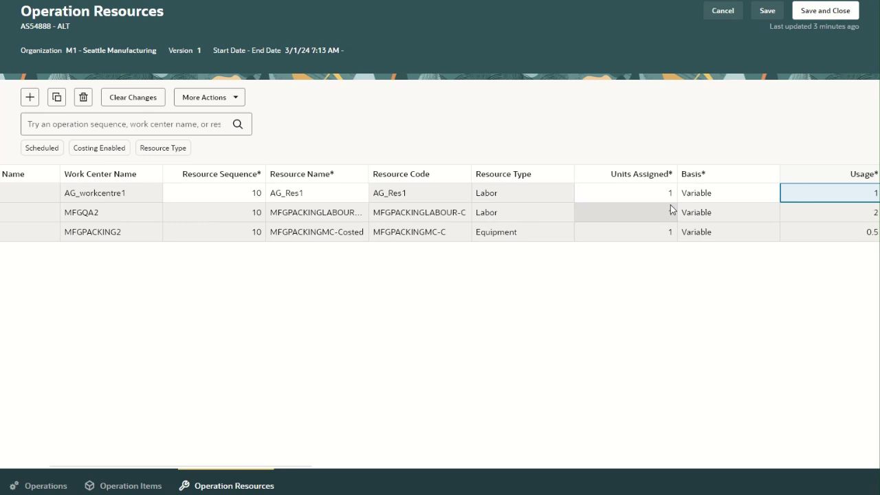
pyautogui.write('0.5')
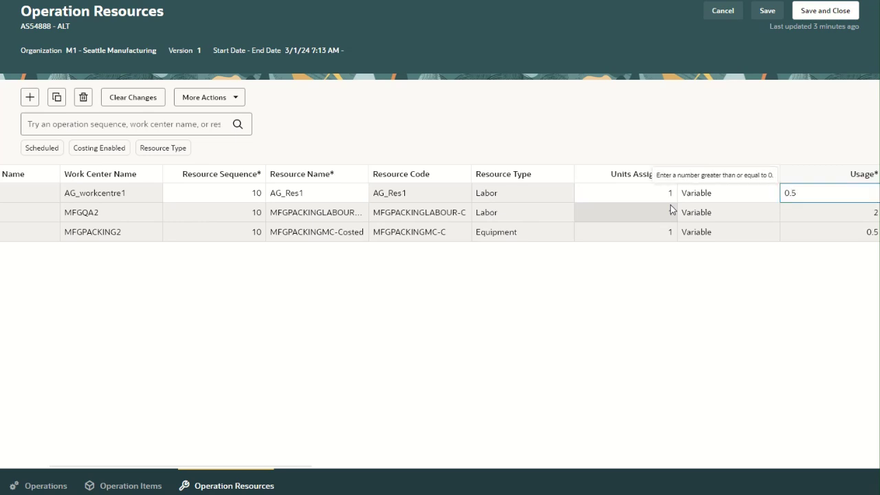
pyautogui.press('Tab')
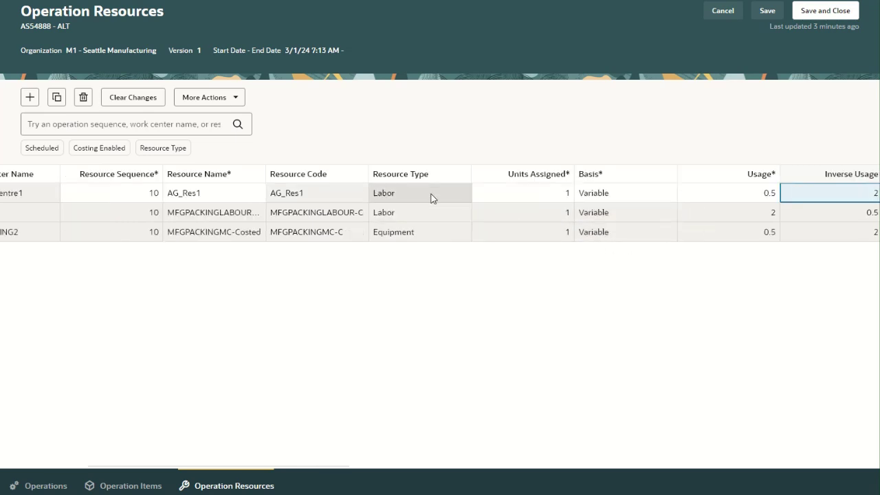
# Step: Review the additional actions available for operation resources and the Scheduled, Costing Enabled and Resource Type filter options
pyautogui.click(218, 97)
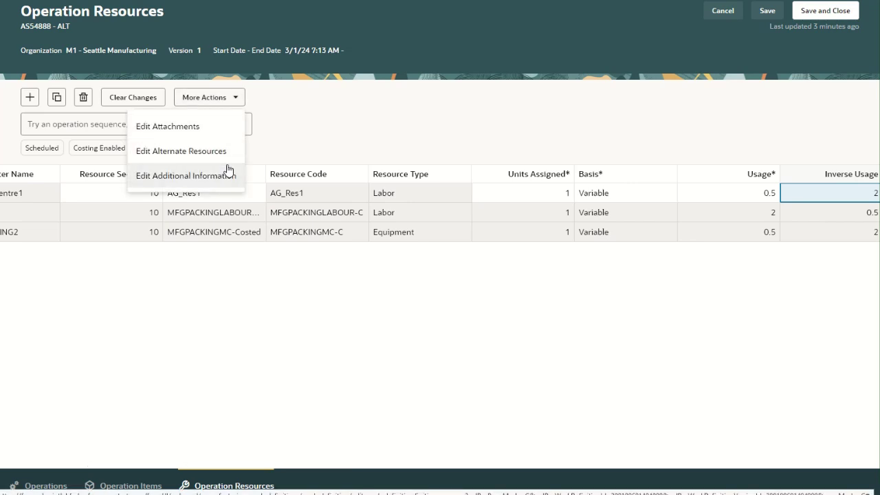
pyautogui.click(320, 146)
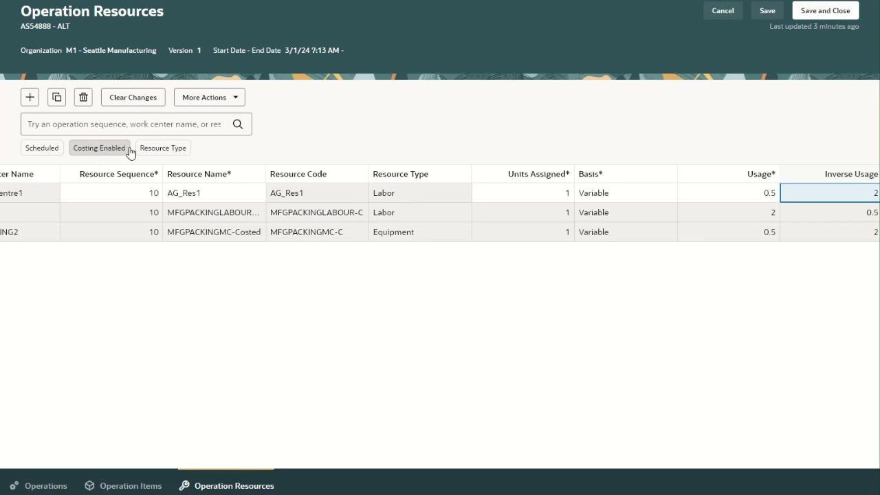
pyautogui.click(47, 150)
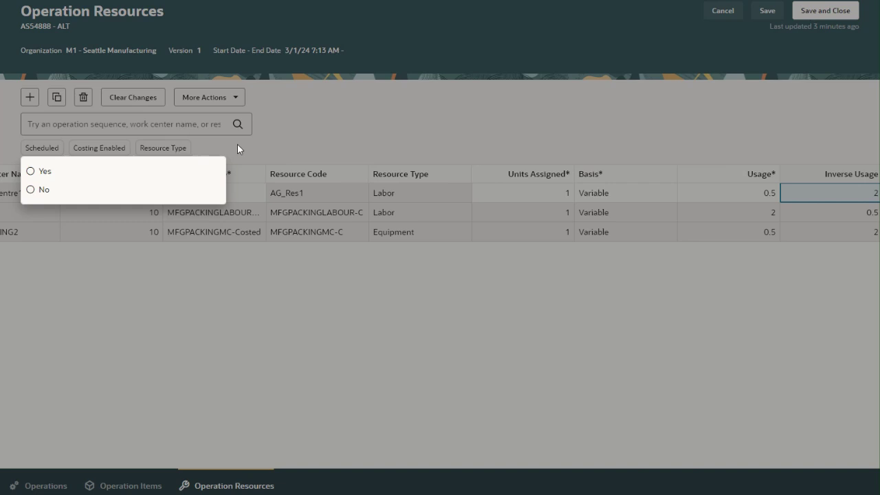
pyautogui.click(164, 150)
pyautogui.click(105, 148)
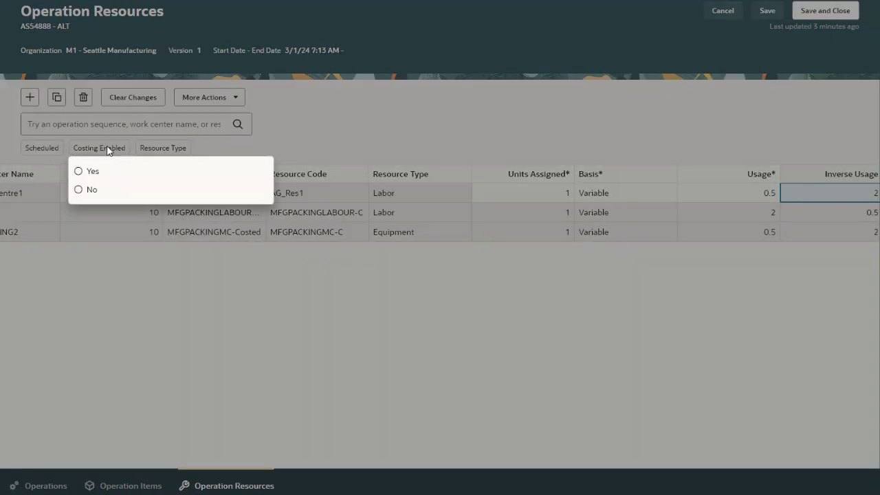
pyautogui.click(302, 149)
pyautogui.click(177, 150)
pyautogui.click(323, 139)
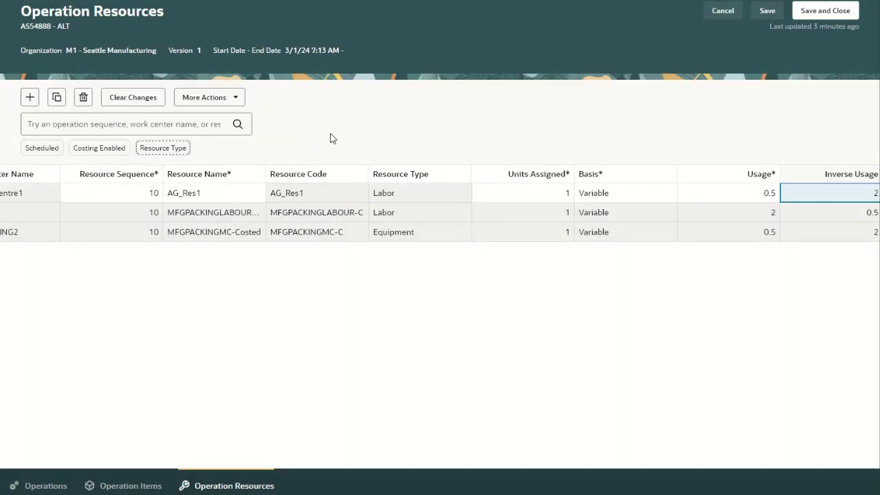
# Step: Save the operation resources and return to the operations of the ALT work definition
pyautogui.click(771, 13)
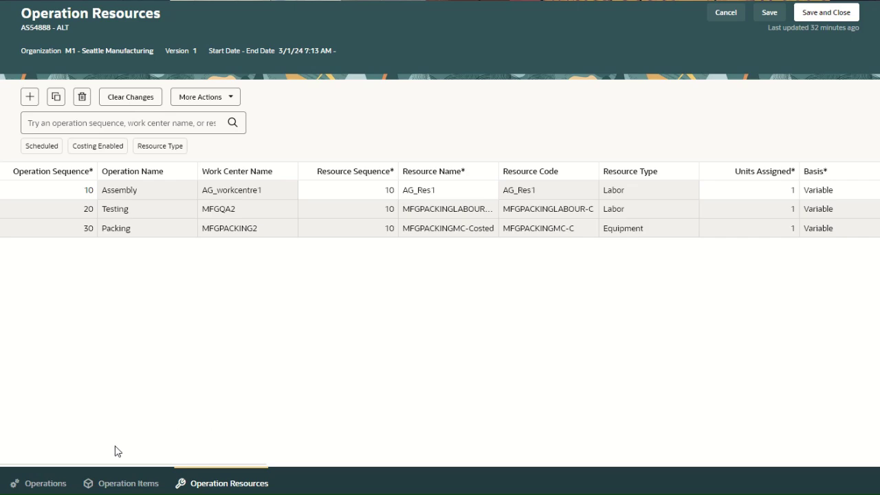
pyautogui.click(44, 484)
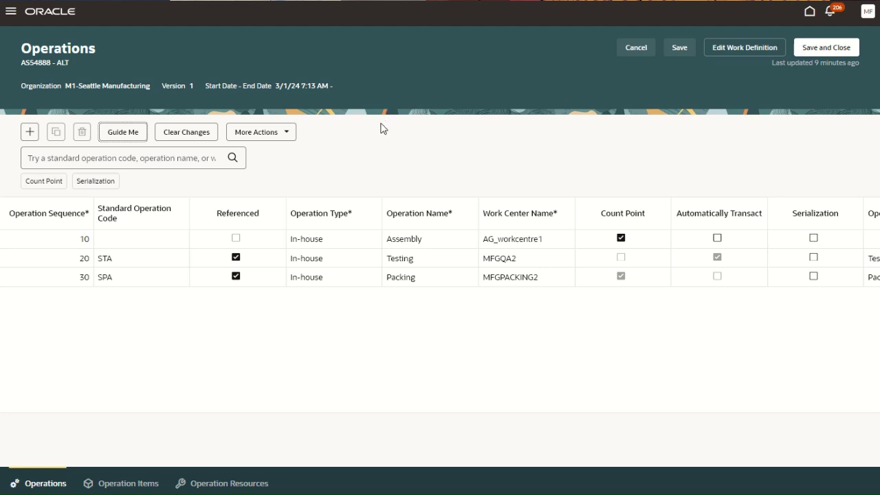
# Step: View the Assembly Instruction guide in the Guide Me help for the operations, and close the guidance
pyautogui.click(123, 135)
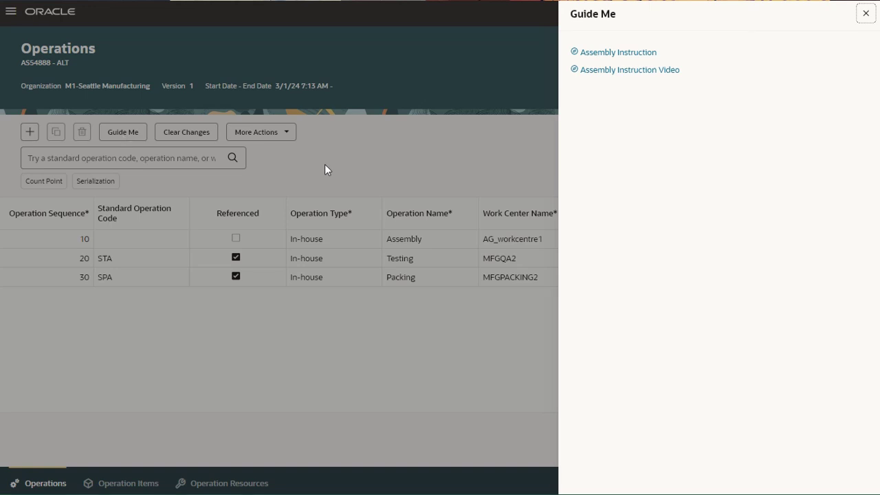
pyautogui.click(616, 54)
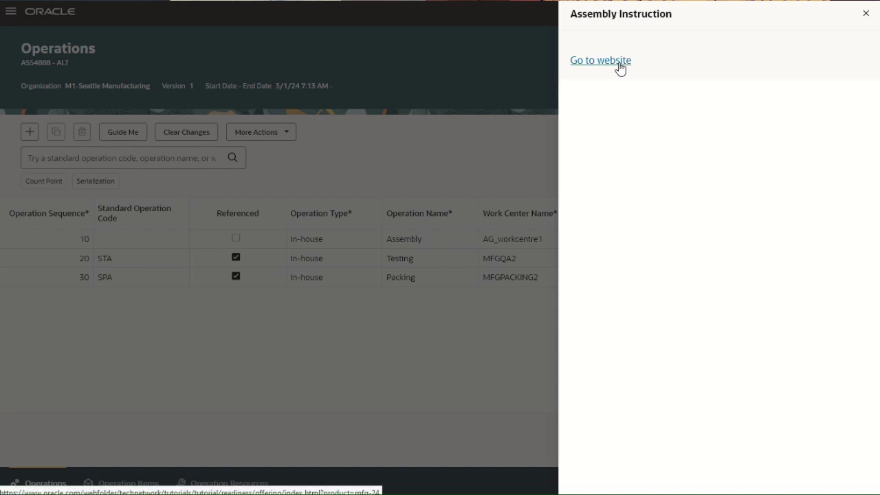
pyautogui.click(866, 13)
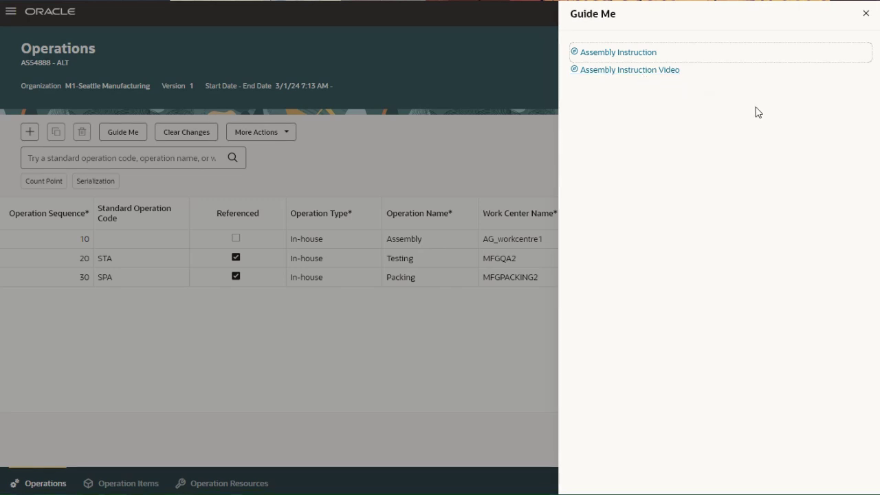
pyautogui.click(866, 15)
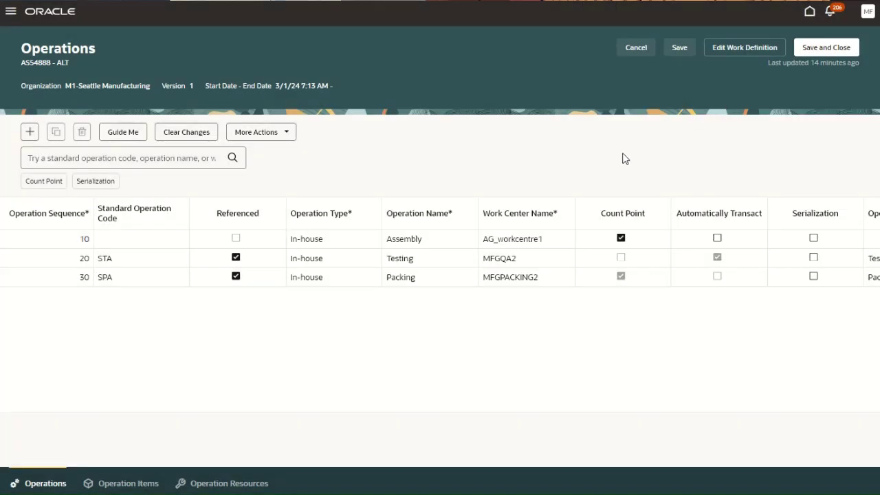